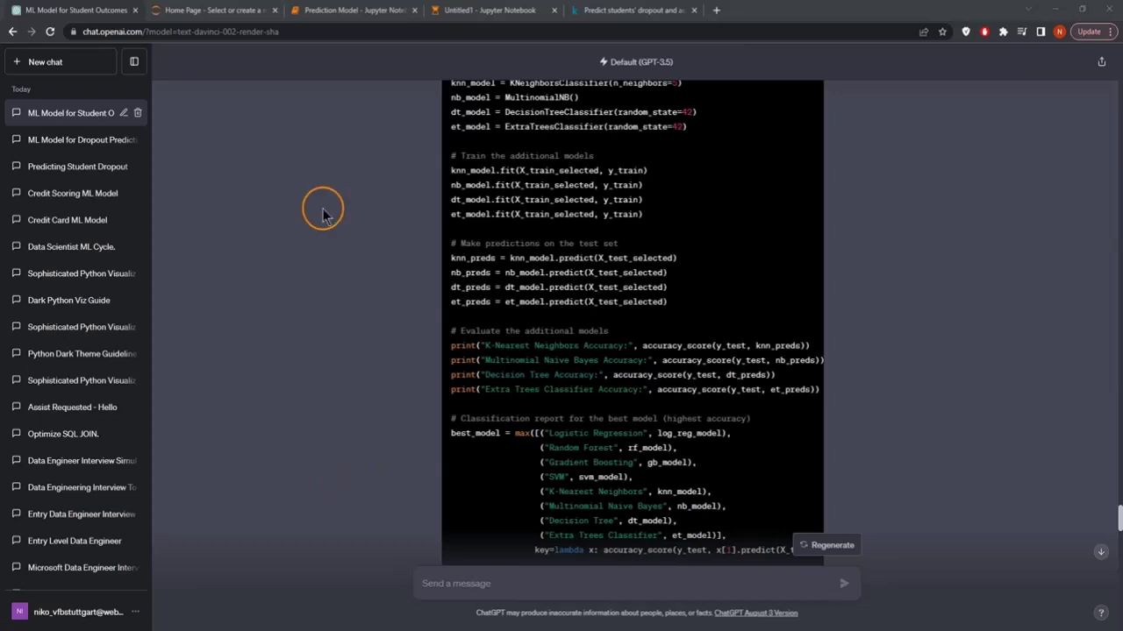
# Step: Start a new chat using GPT-4 with Code Interpreter
pyautogui.click(46, 63)
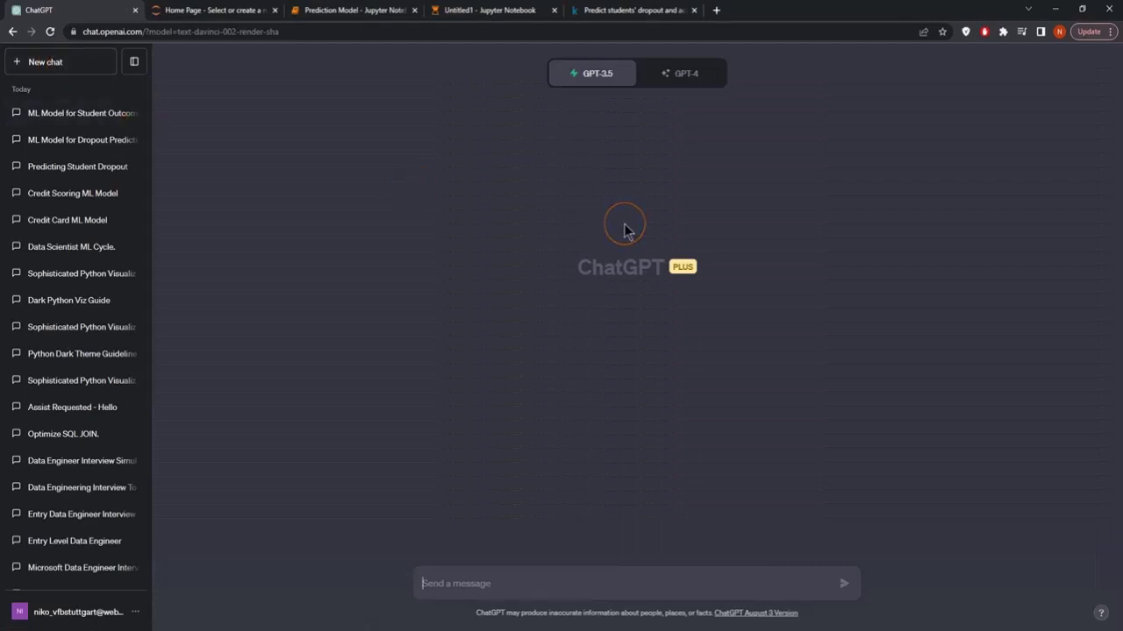
pyautogui.click(697, 73)
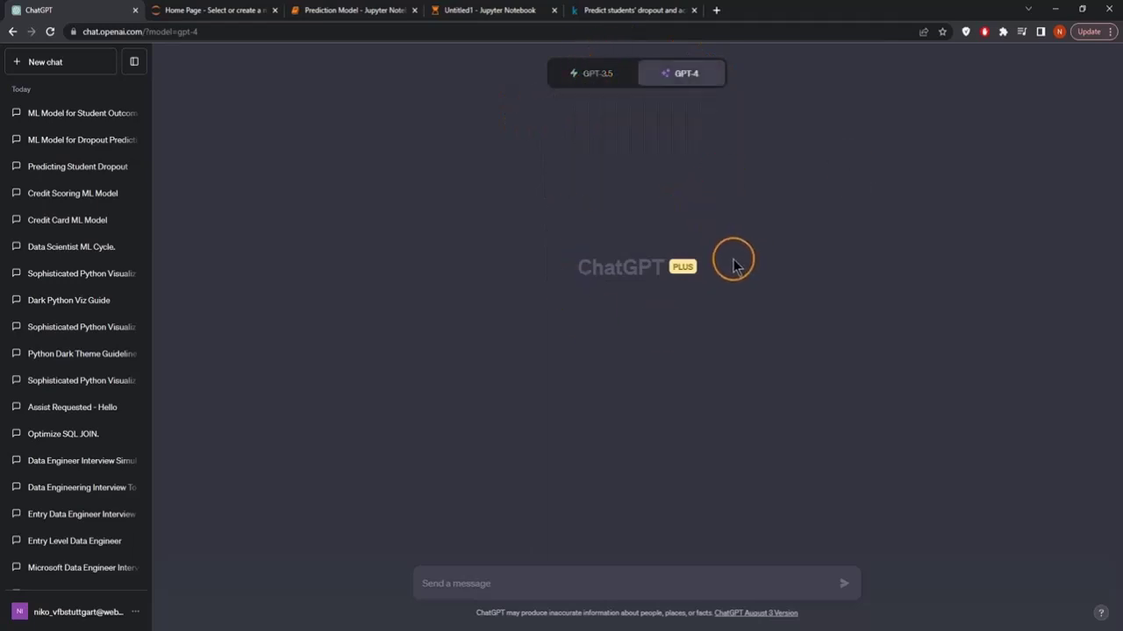
pyautogui.moveTo(693, 81)
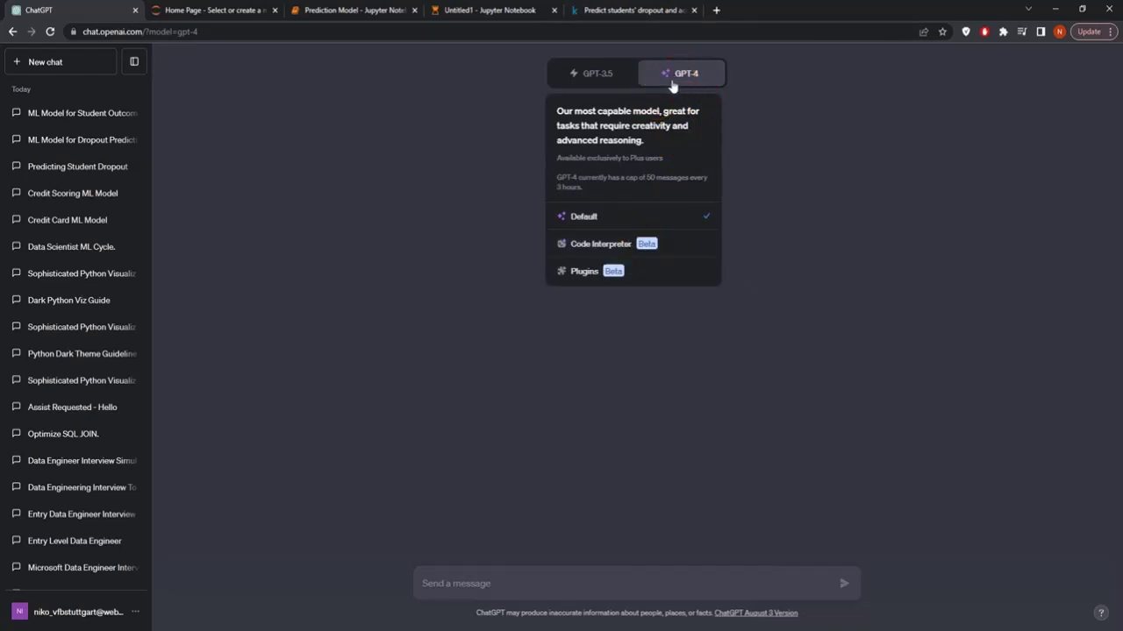
pyautogui.click(619, 244)
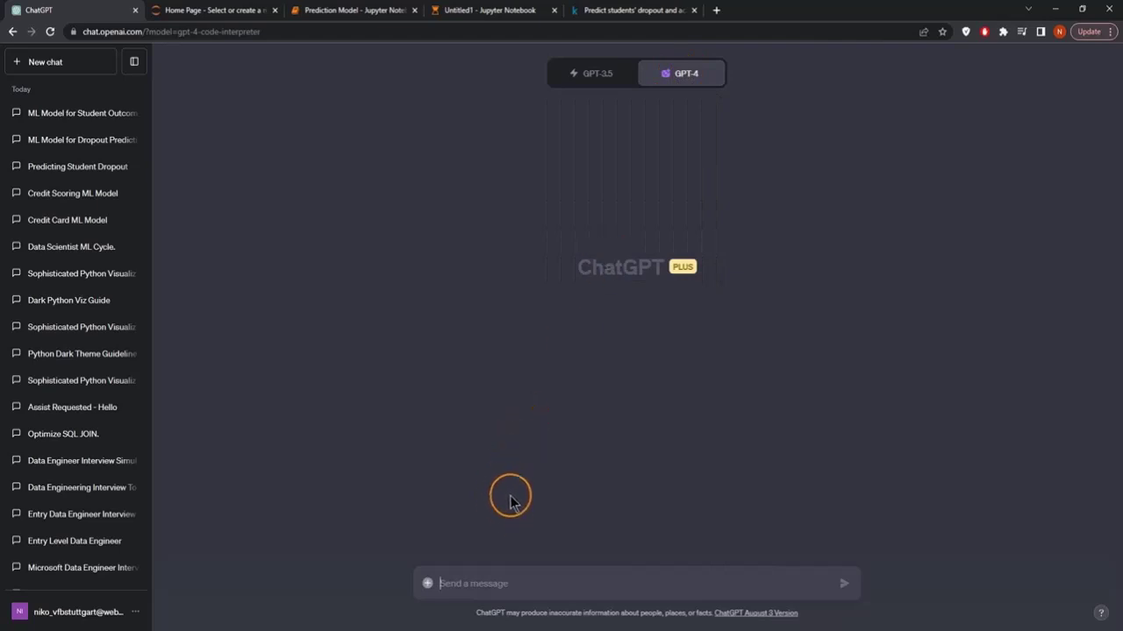
# Step: Confirm in Settings & Beta that the Code interpreter beta feature is enabled
pyautogui.click(136, 611)
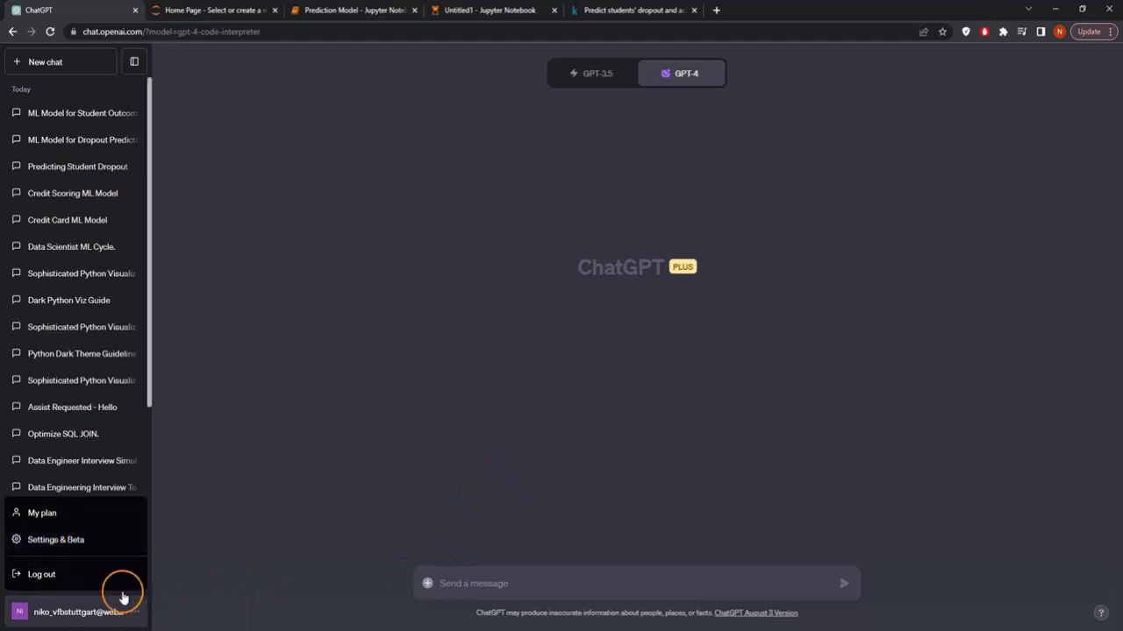
pyautogui.click(64, 537)
pyautogui.click(412, 298)
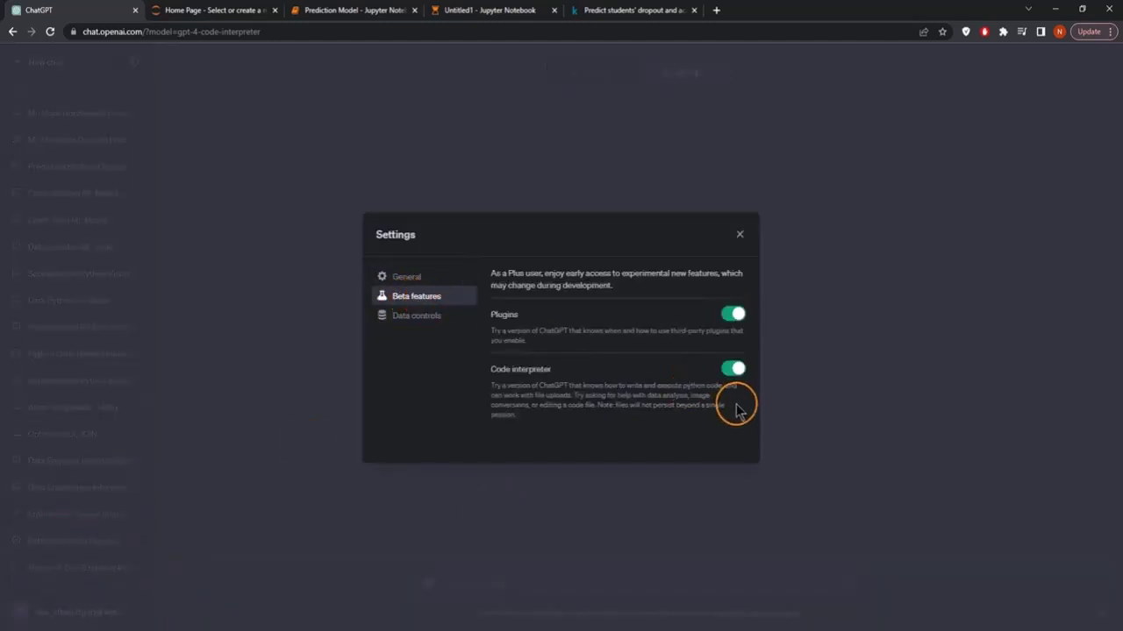
pyautogui.click(739, 236)
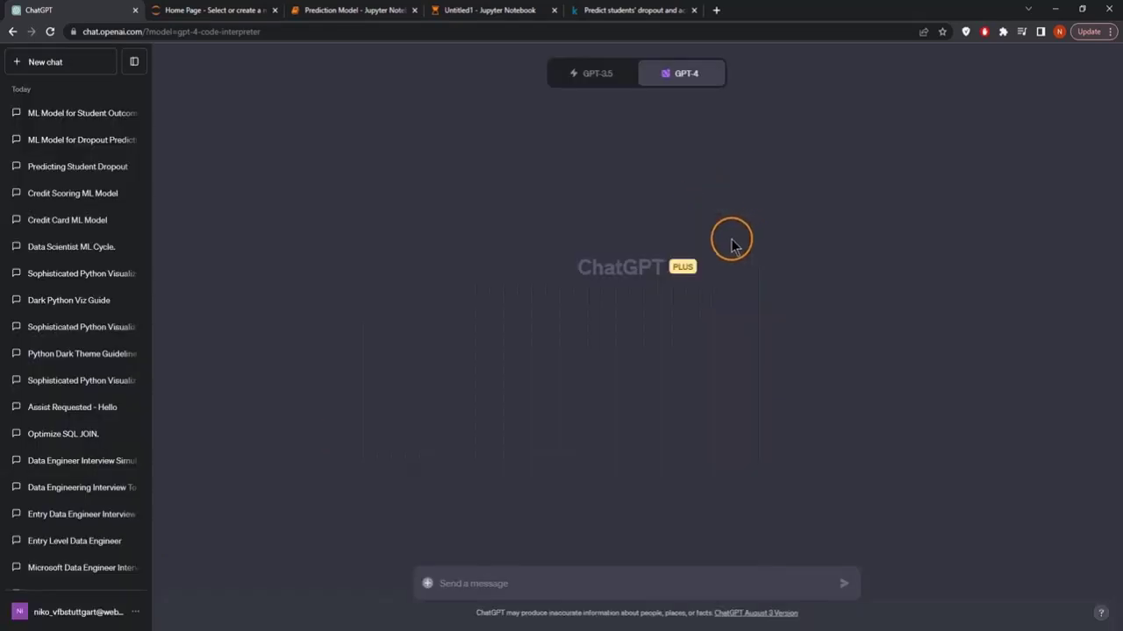
# Step: Attach dataset.csv from Kursmaterialien > 20 - Data Science Prediction > archive (3) to the message
pyautogui.click(427, 583)
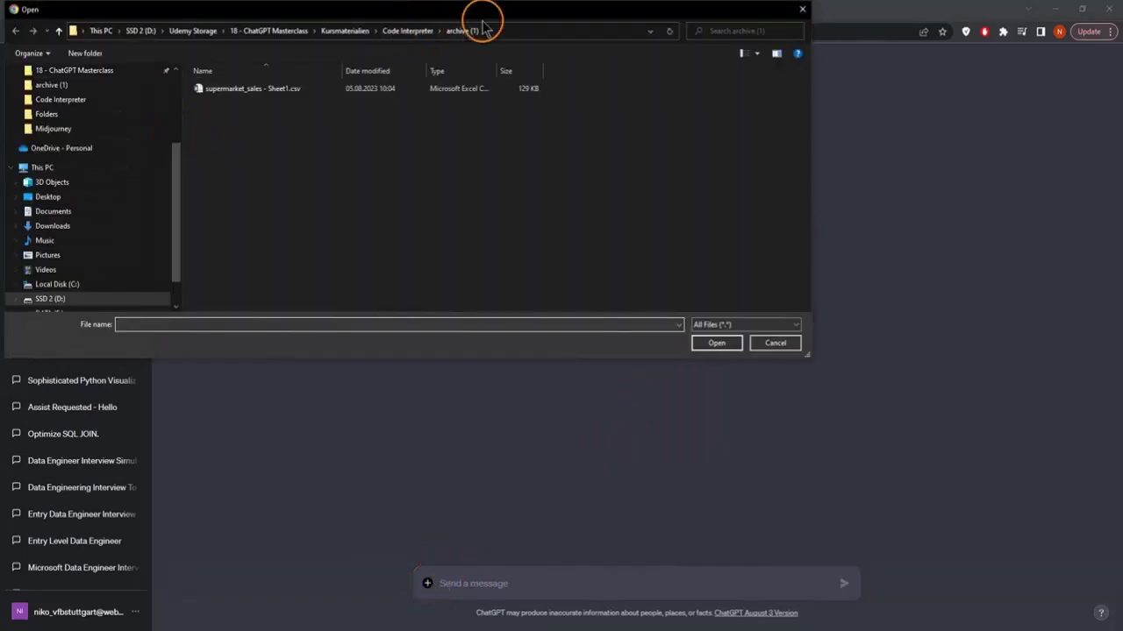
pyautogui.click(408, 35)
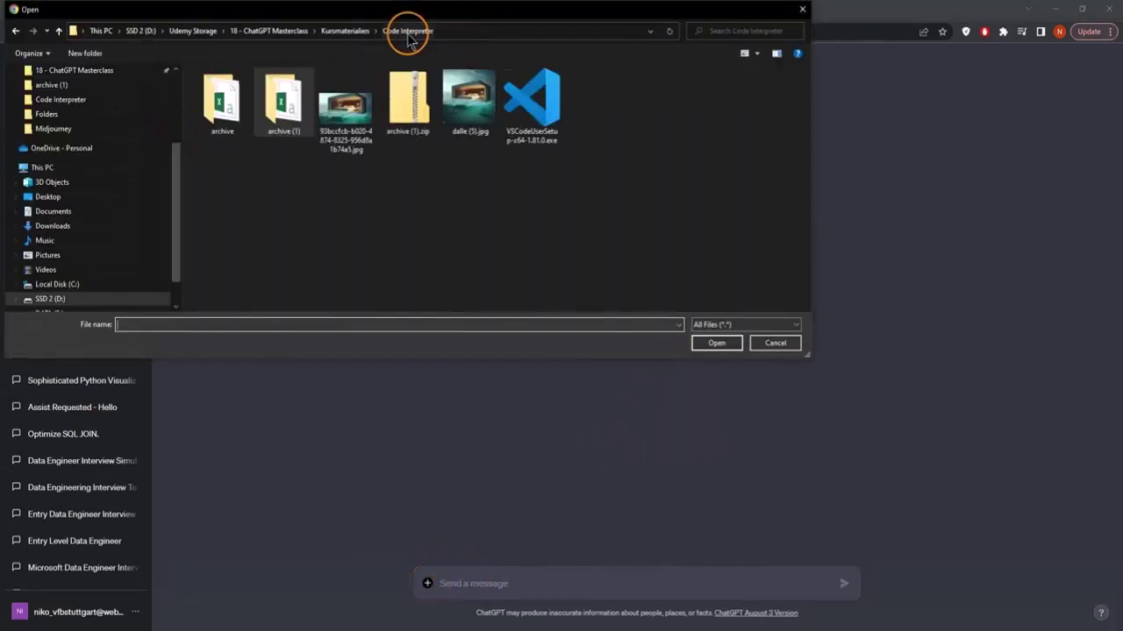
pyautogui.click(346, 32)
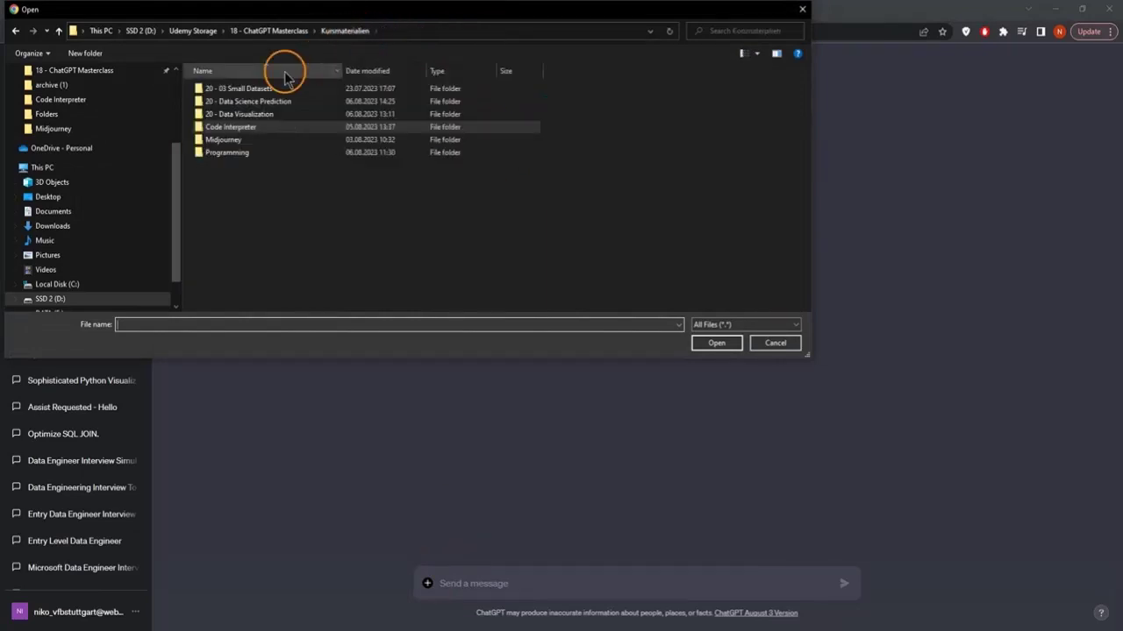
pyautogui.click(231, 154)
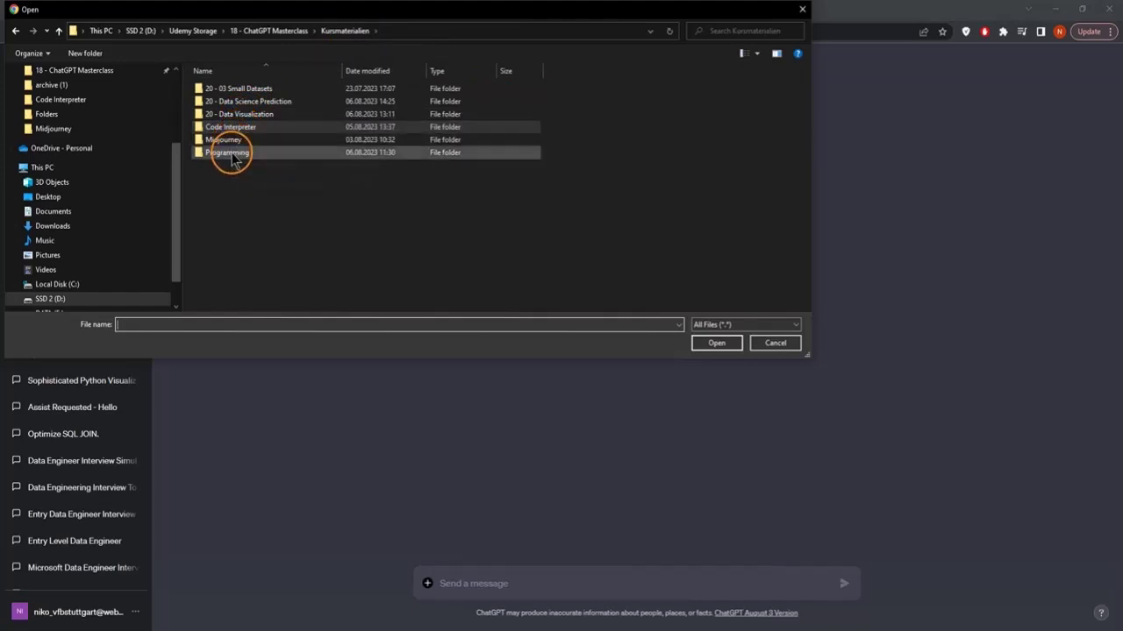
pyautogui.doubleClick(233, 102)
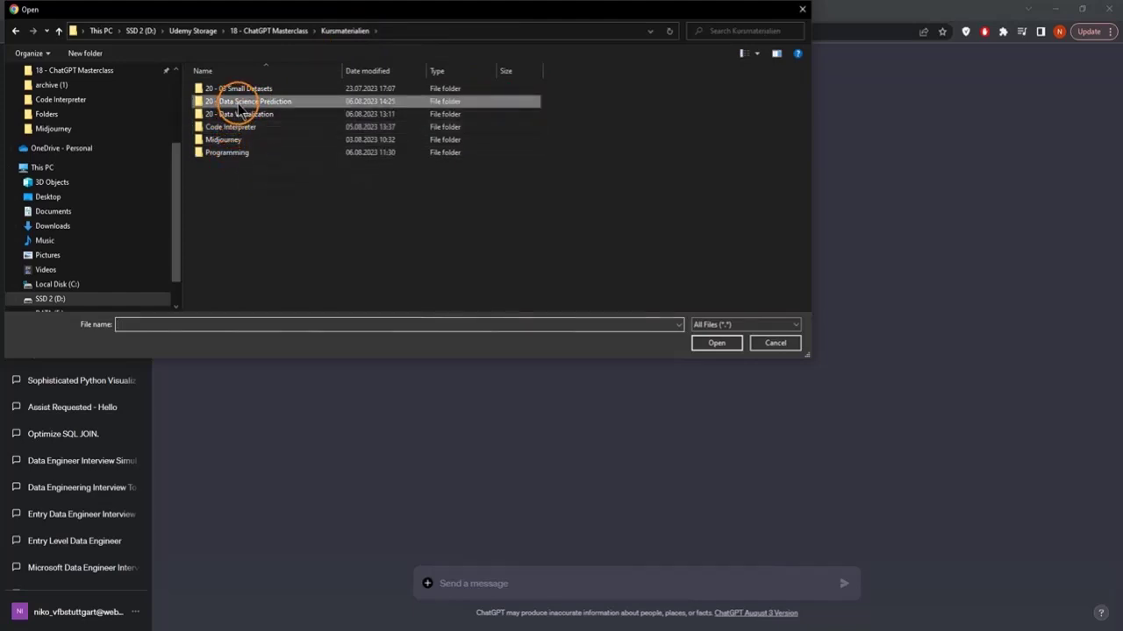
pyautogui.doubleClick(221, 126)
pyautogui.click(225, 90)
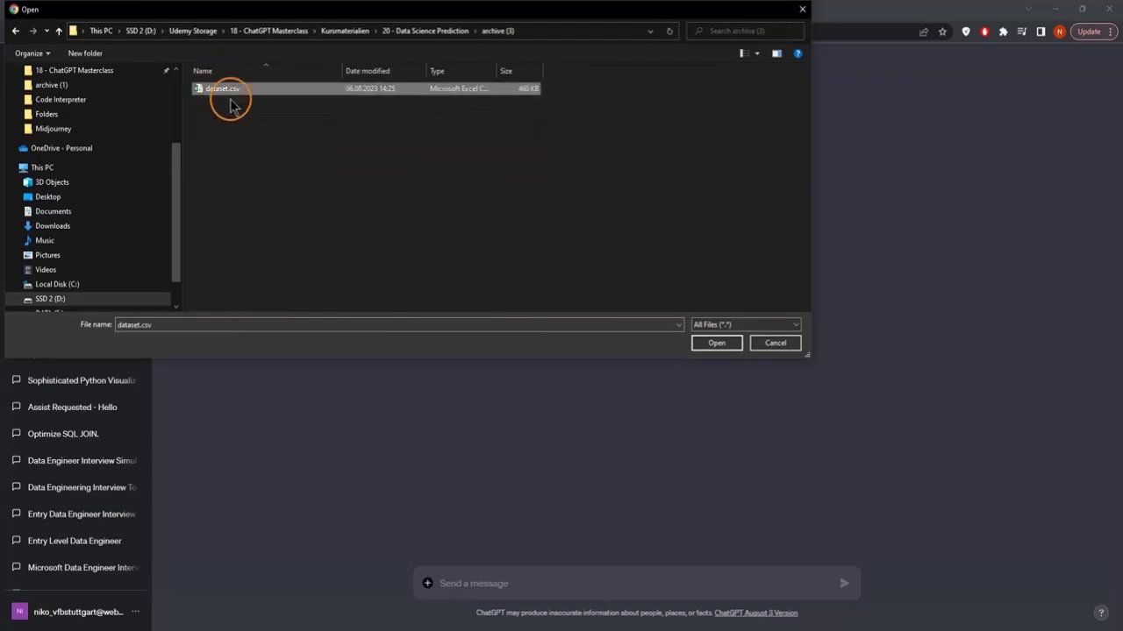
pyautogui.click(715, 345)
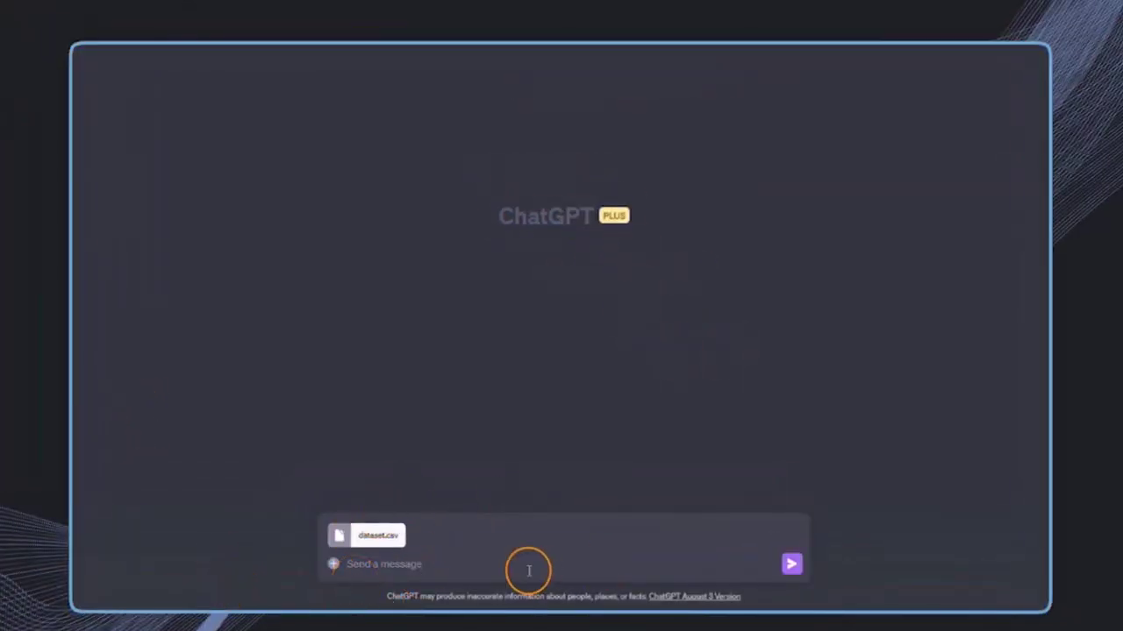
# Step: Send dataset.csv and ask 'I want to get an overview of this file.'
pyautogui.click(792, 570)
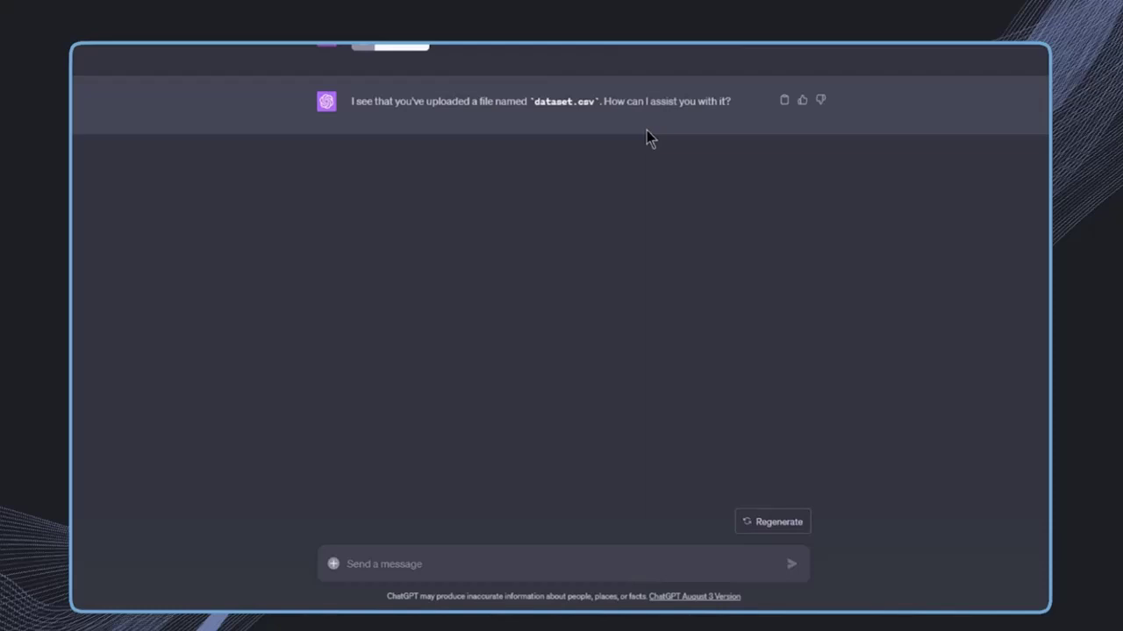
pyautogui.write('I want to get an overview of this file.')
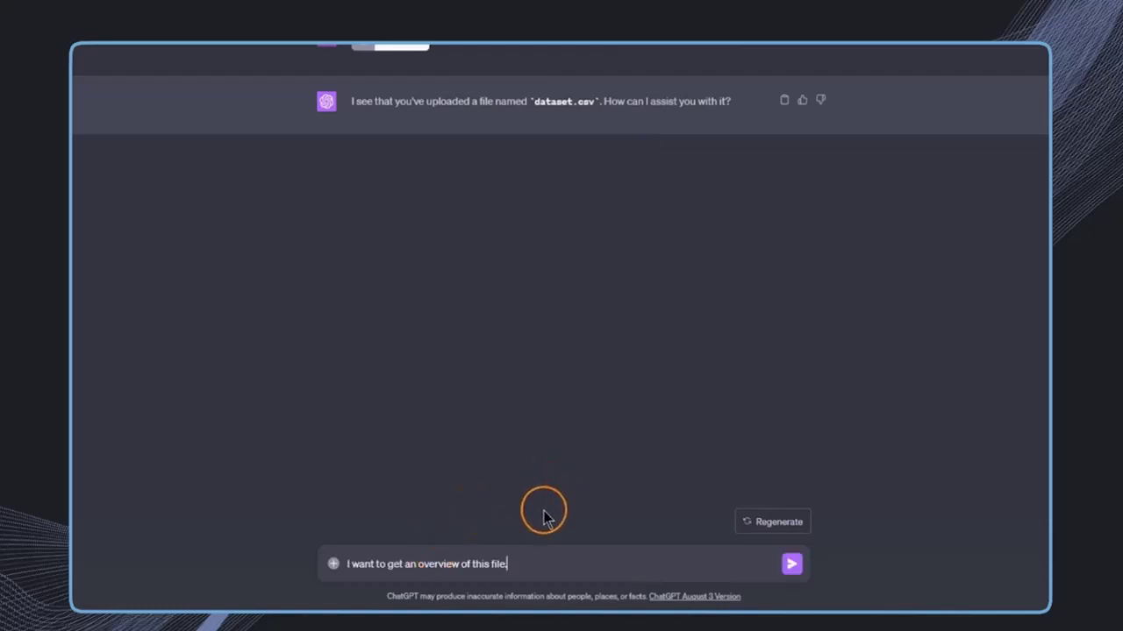
pyautogui.press('Return')
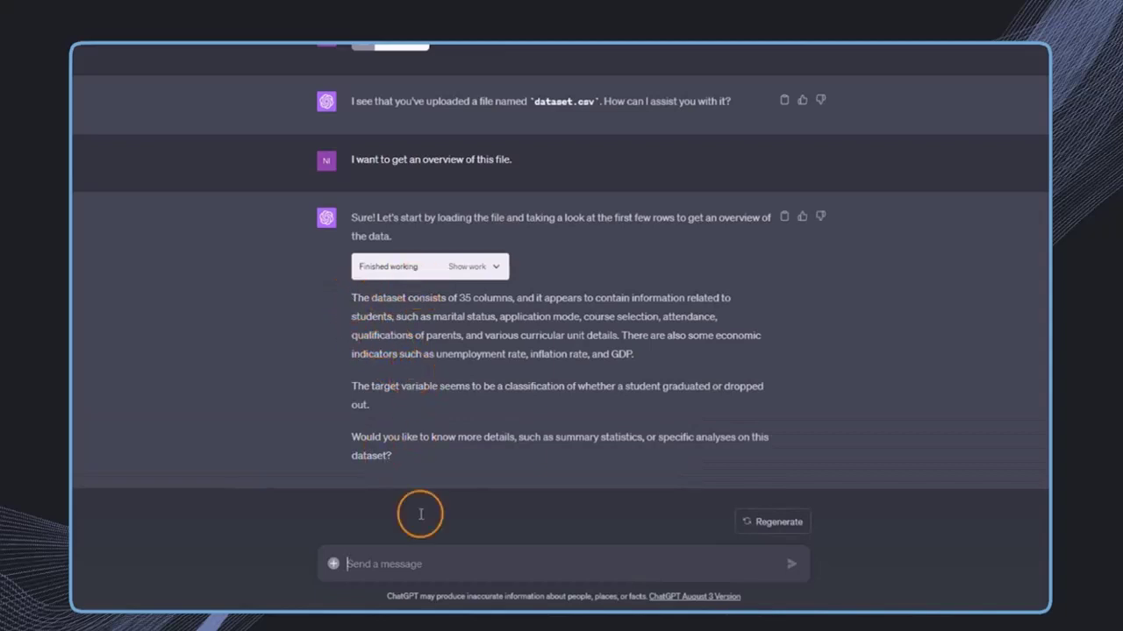
# Step: Ask 'What are the columns and what some values?' and review the Target and Marital status sample values
pyautogui.write('What are the columns and what some v')
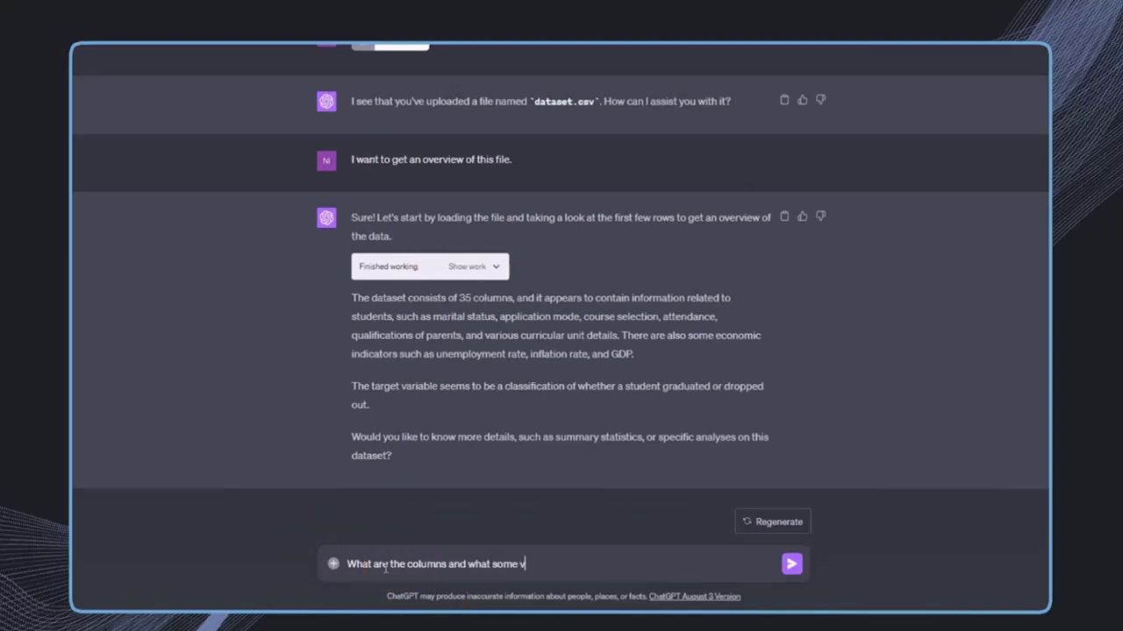
pyautogui.write('alues?')
pyautogui.press('Return')
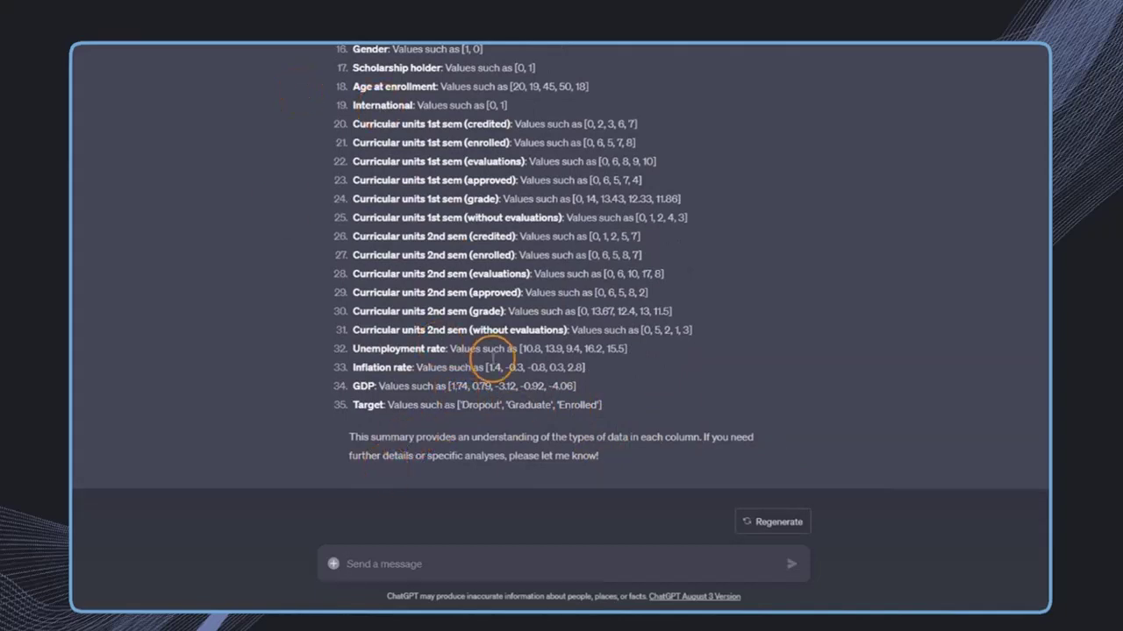
pyautogui.moveTo(462, 405); pyautogui.dragTo(614, 408)
pyautogui.scroll(6, 605, 412)
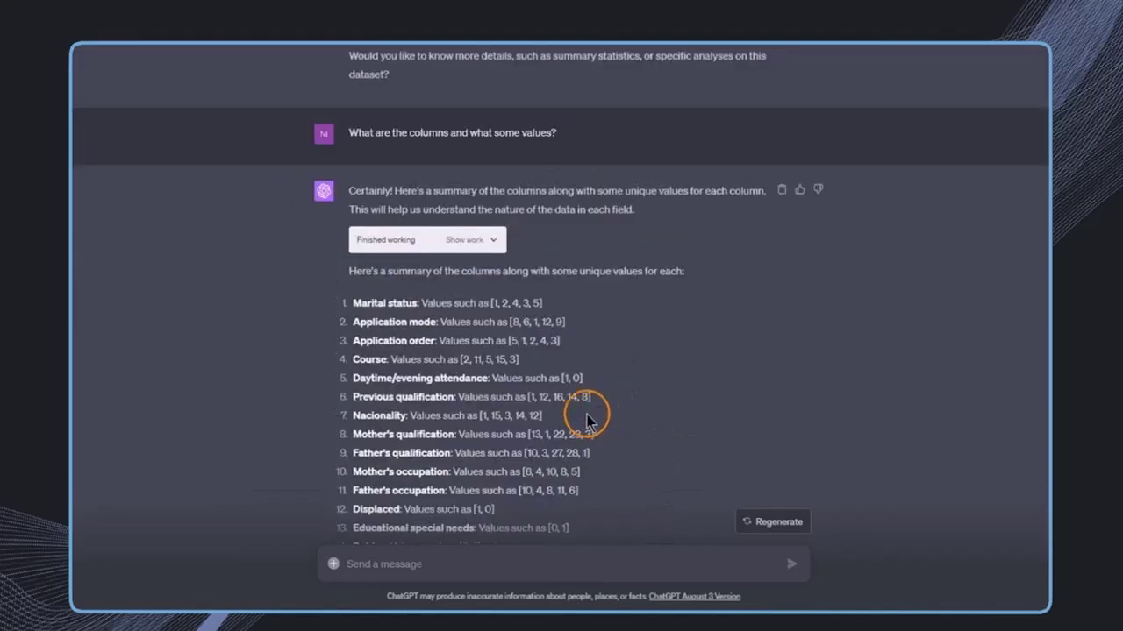
pyautogui.moveTo(491, 304); pyautogui.dragTo(541, 303)
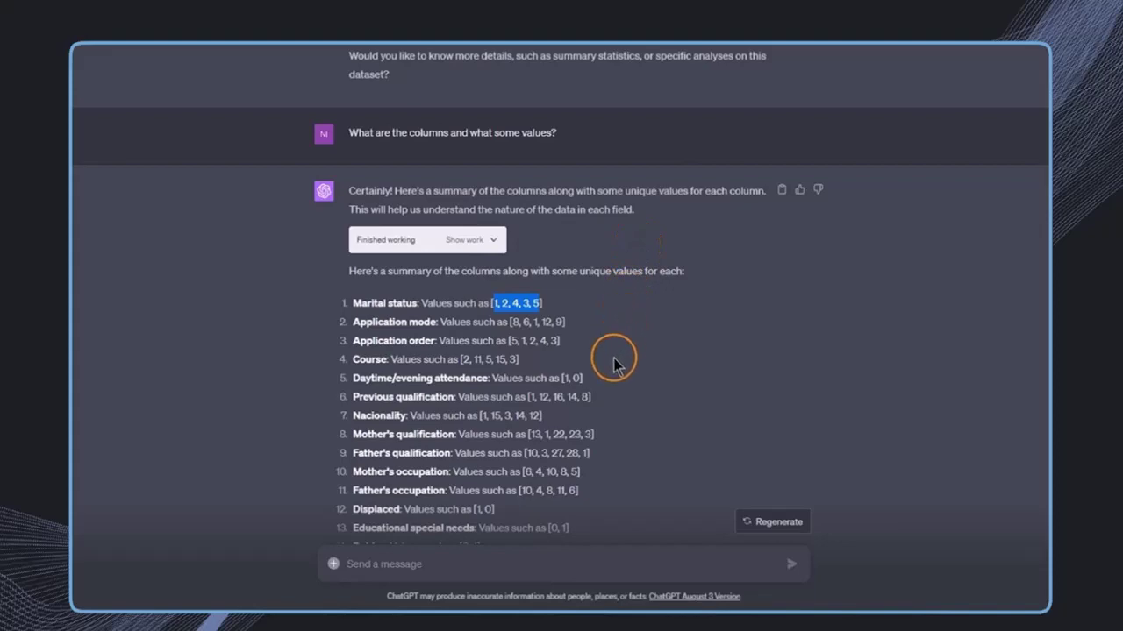
pyautogui.scroll(-6, 599, 353)
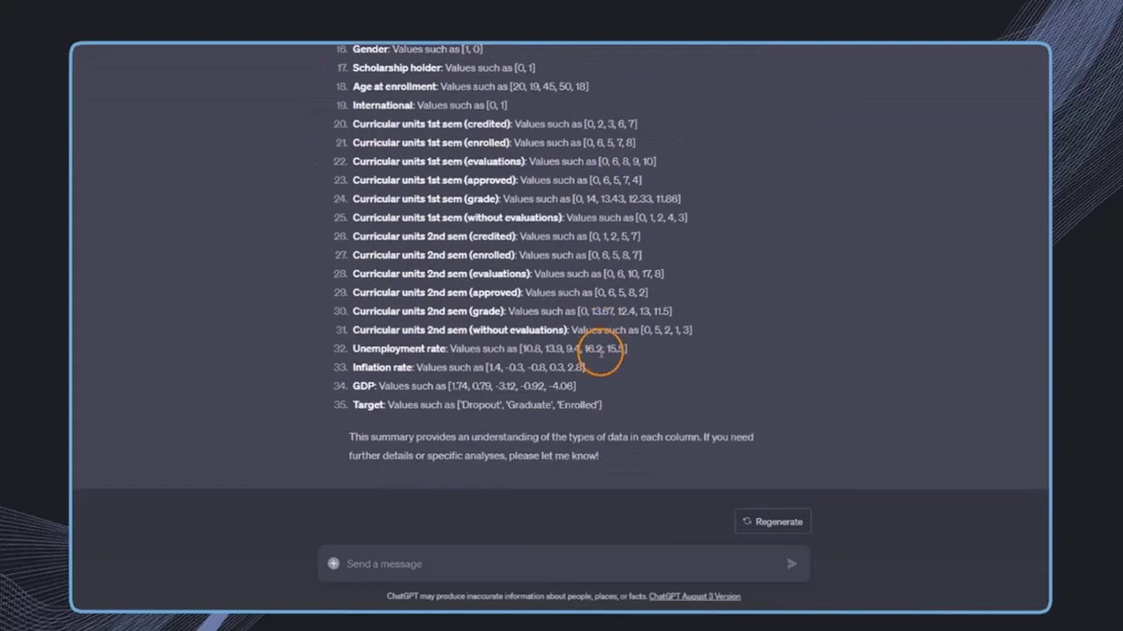
# Step: Ask ChatGPT to 'Perform some exploratory data analysis'
pyautogui.click(548, 562)
pyautogui.write('Perform some exploratory data analysis')
pyautogui.press('Return')
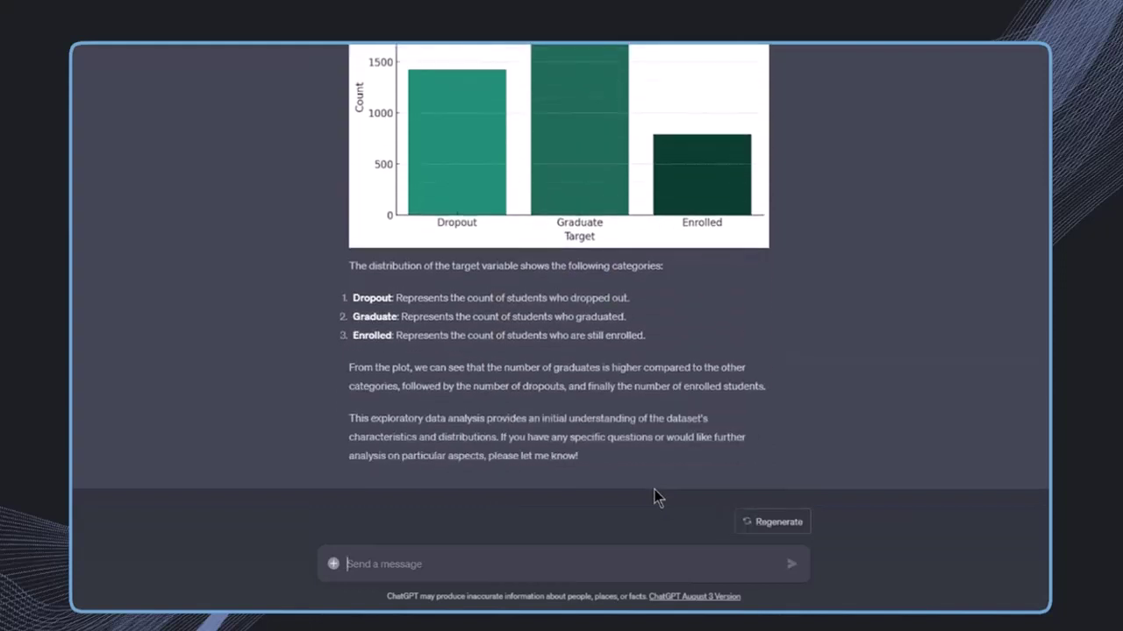
pyautogui.click(657, 482)
# Step: Scroll through the EDA results down to the target distribution chart and summary
pyautogui.scroll(3, 661, 473)
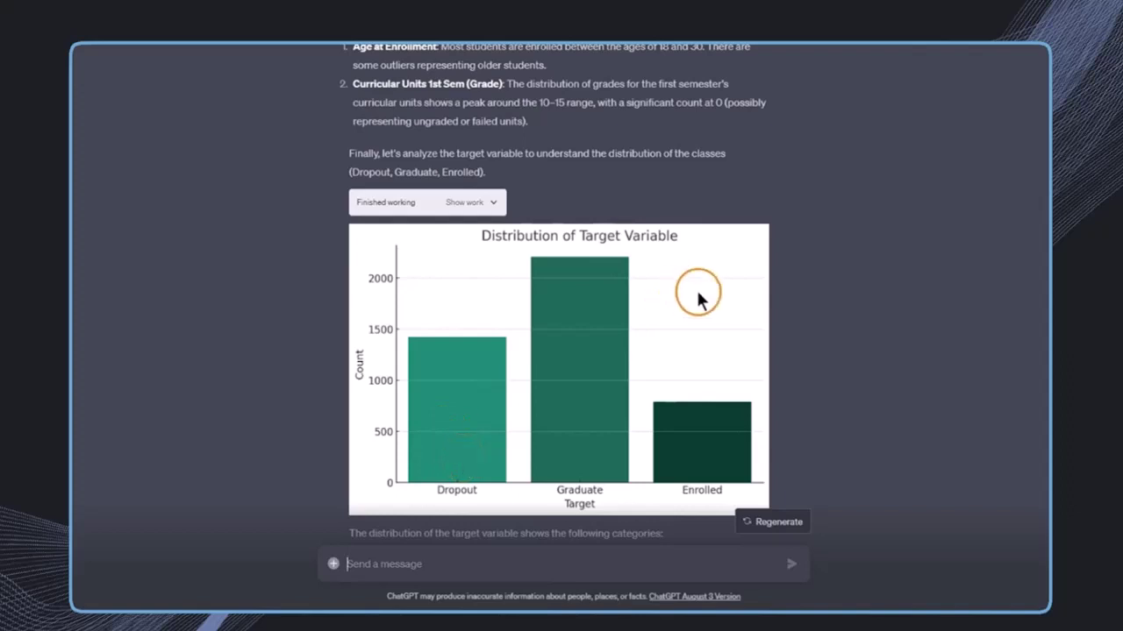
pyautogui.scroll(3, 706, 307)
pyautogui.scroll(2, 649, 316)
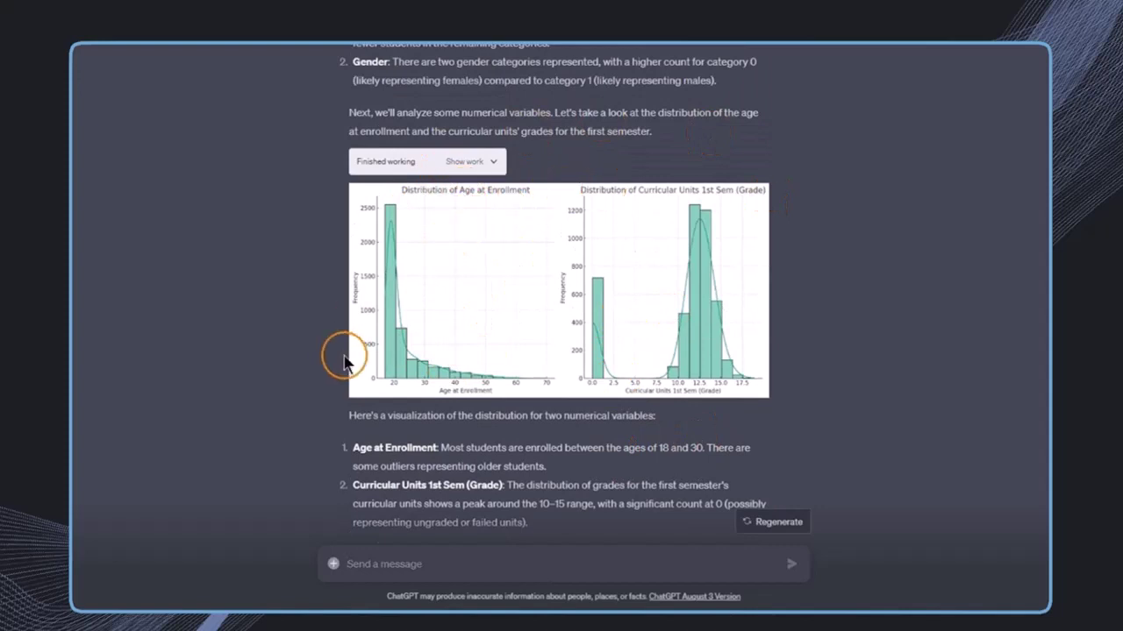
pyautogui.scroll(1, 734, 368)
pyautogui.scroll(4, 735, 369)
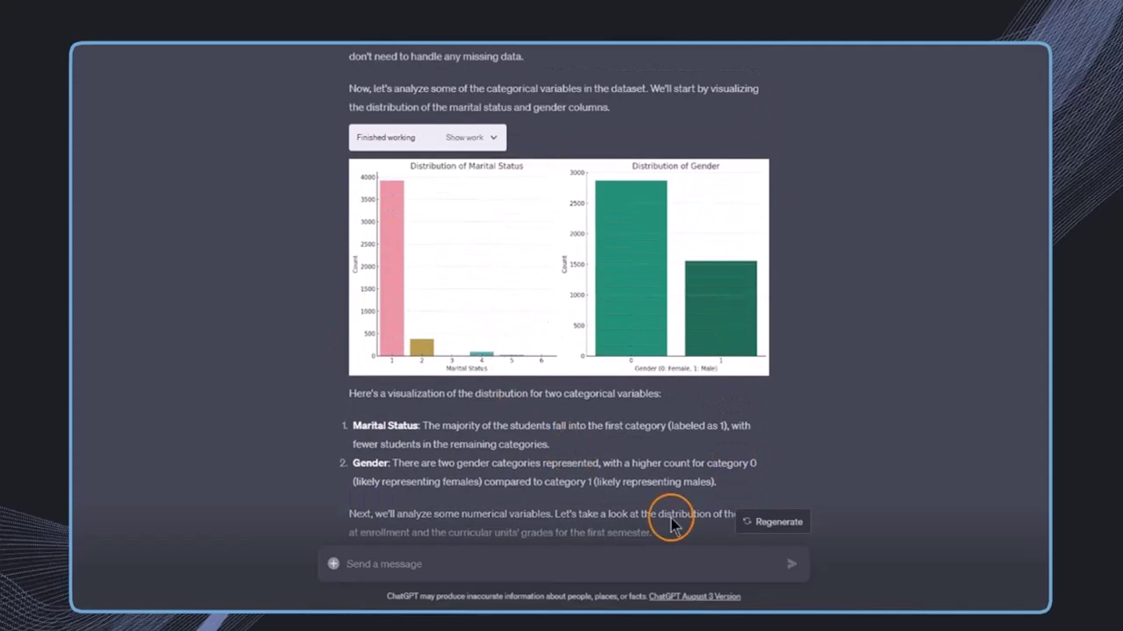
pyautogui.scroll(8, 751, 413)
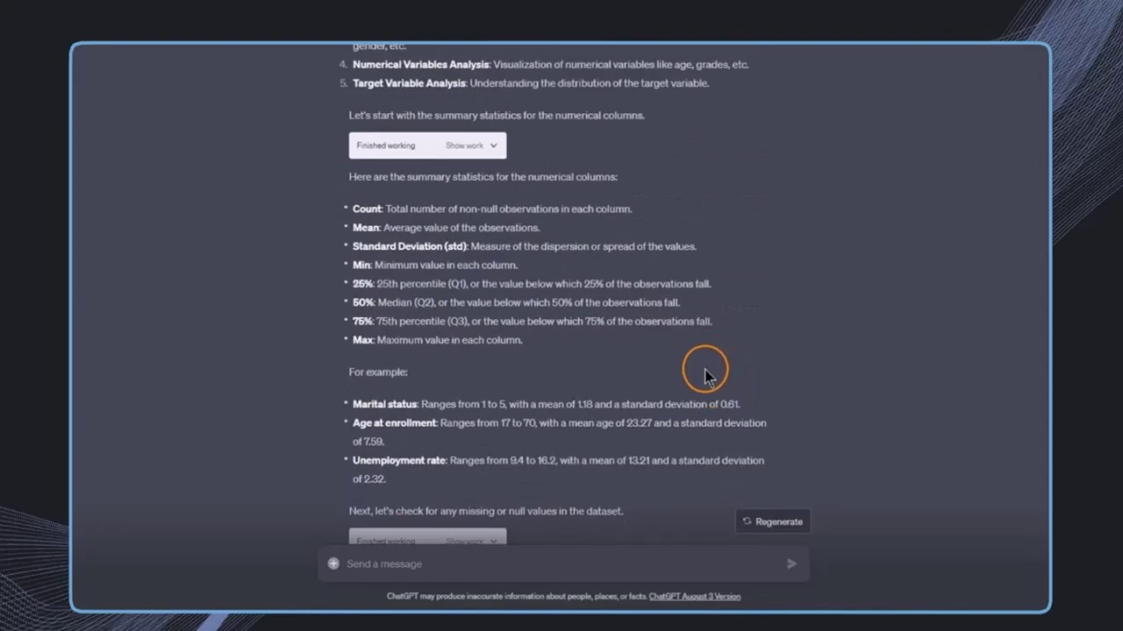
pyautogui.scroll(4, 684, 404)
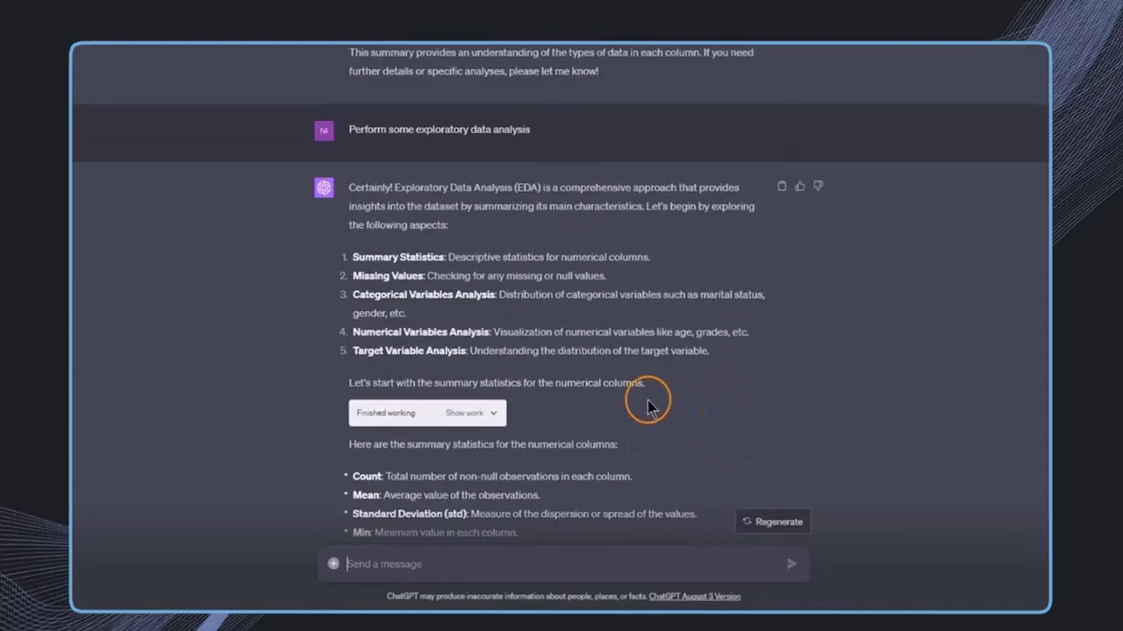
pyautogui.scroll(-11, 637, 406)
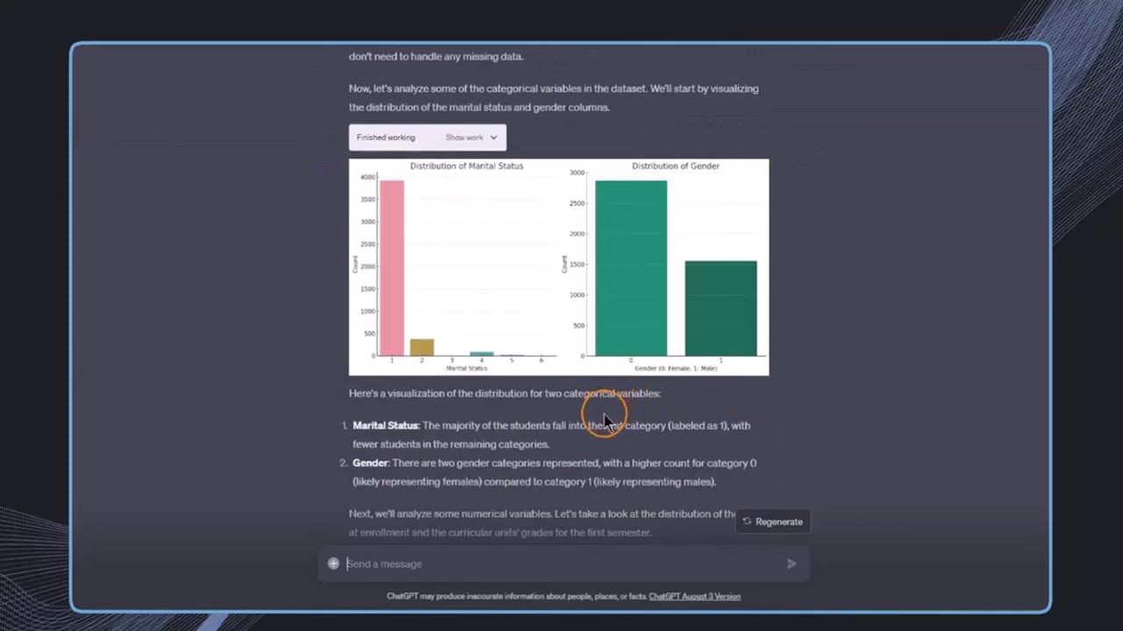
pyautogui.scroll(-4, 603, 421)
pyautogui.scroll(-6, 604, 422)
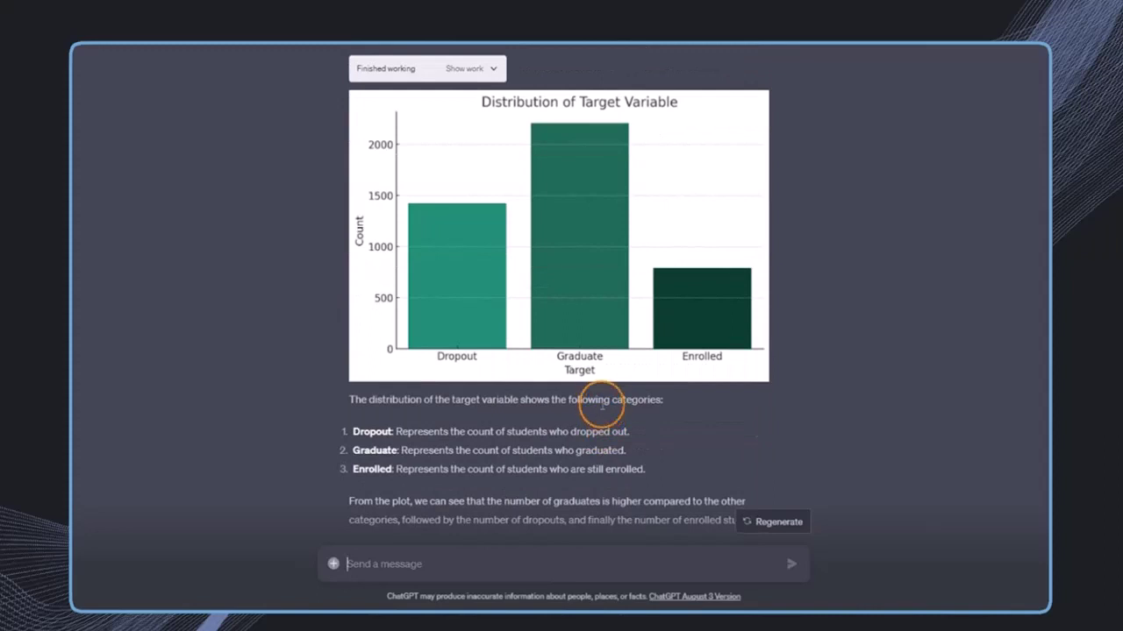
pyautogui.click(599, 400)
pyautogui.scroll(-3, 543, 567)
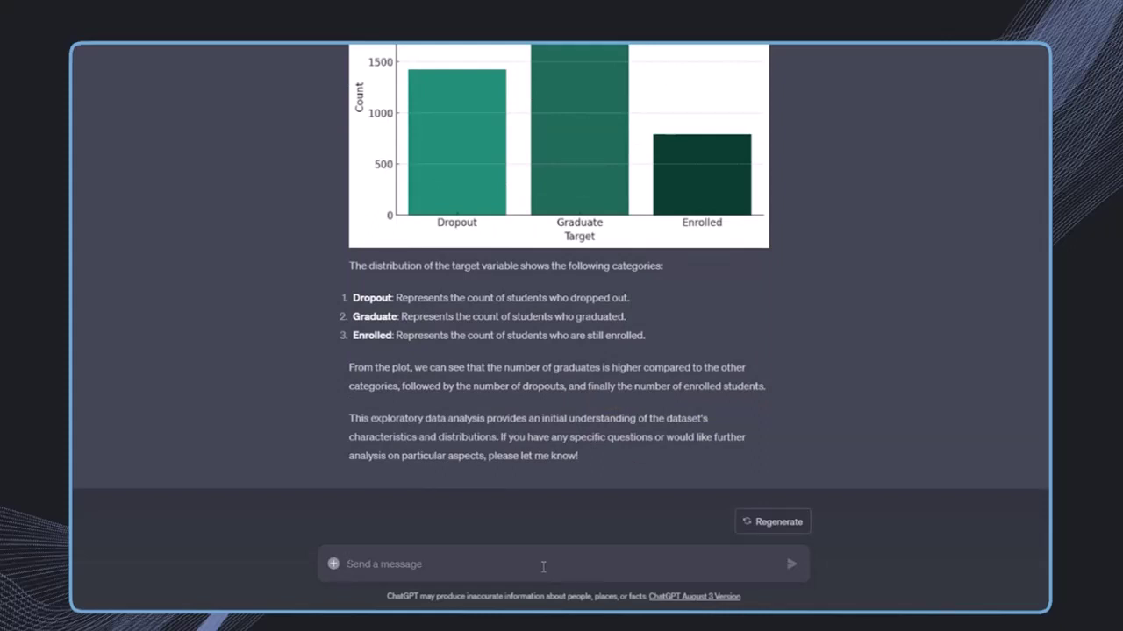
# Step: Send the modelling request ending 'Please start with feature selection. Then go one with finding a model.'
pyautogui.write('I want to create a machine learning model. Please suggest simple steps on how to approach this.')
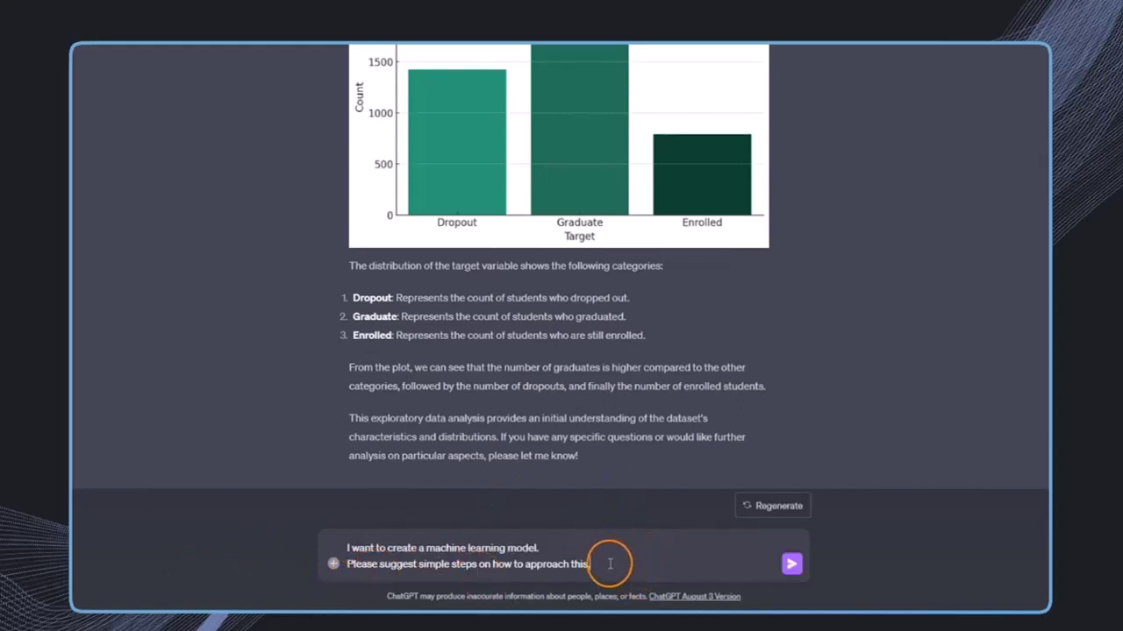
pyautogui.moveTo(605, 564); pyautogui.dragTo(288, 568)
pyautogui.press('BackSpace')
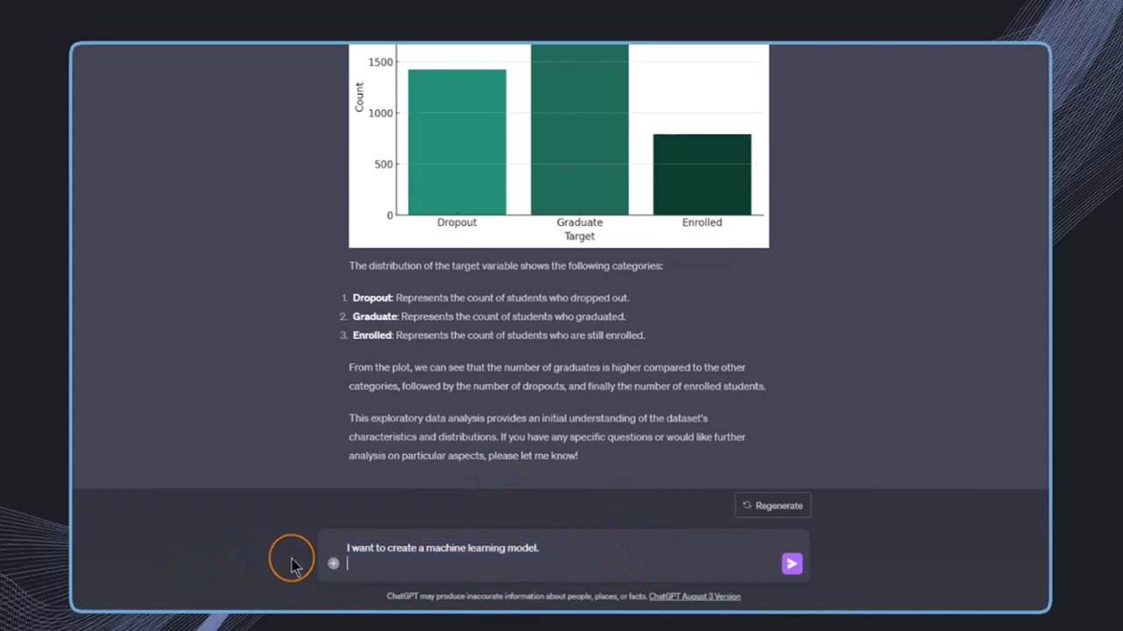
pyautogui.hotkey('shift', 'Return')
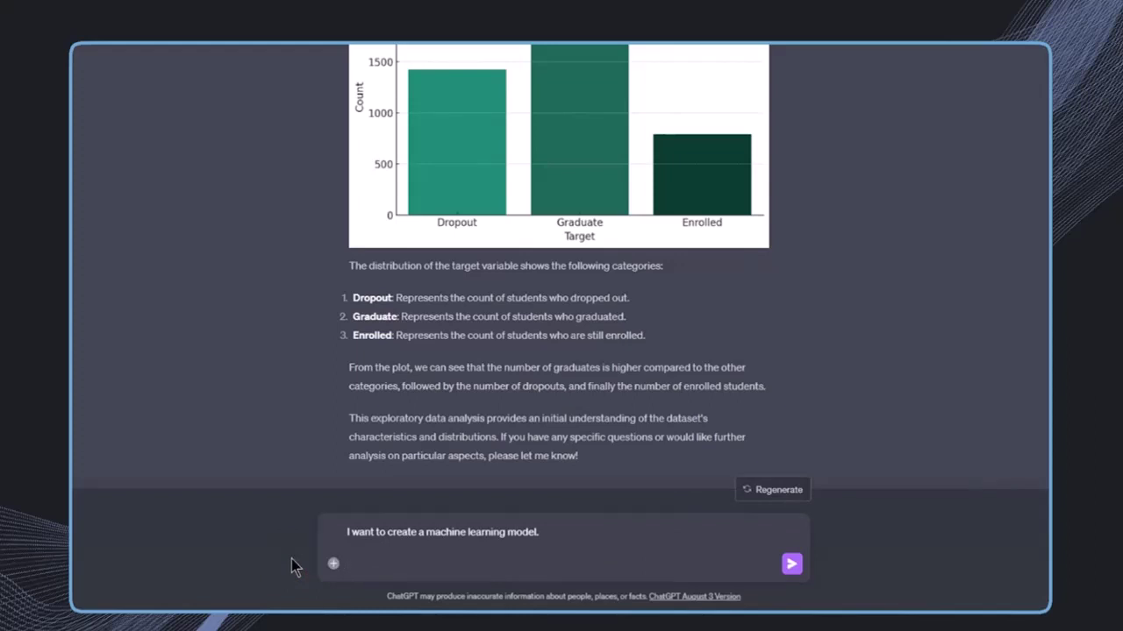
pyautogui.write('Please start with feature selection.')
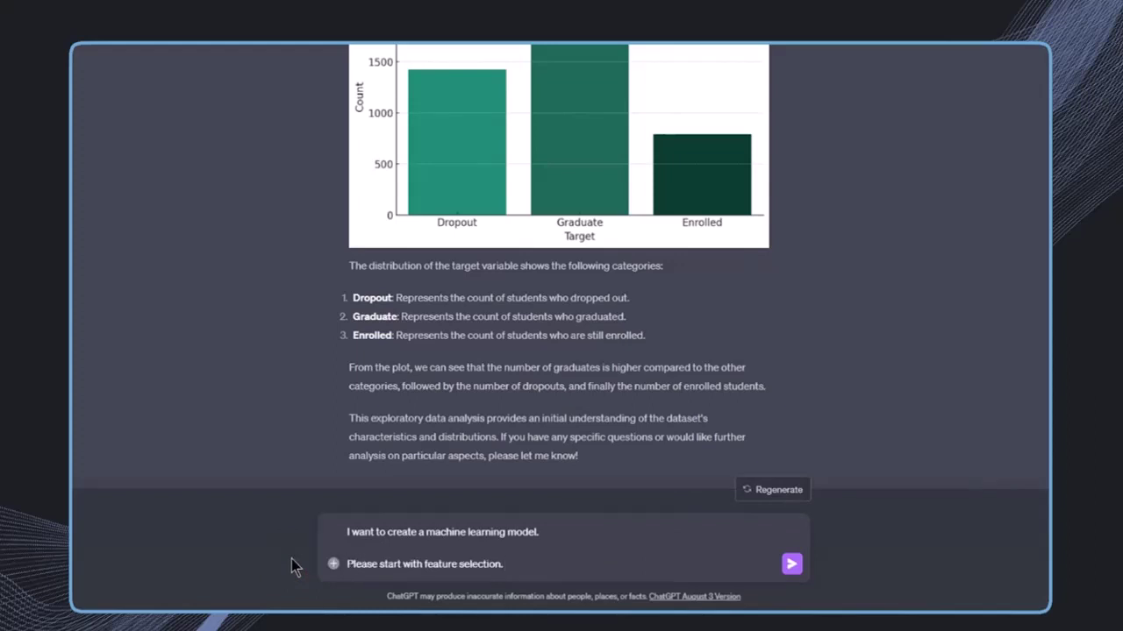
pyautogui.hotkey('shift', 'Return')
pyautogui.write('Then g')
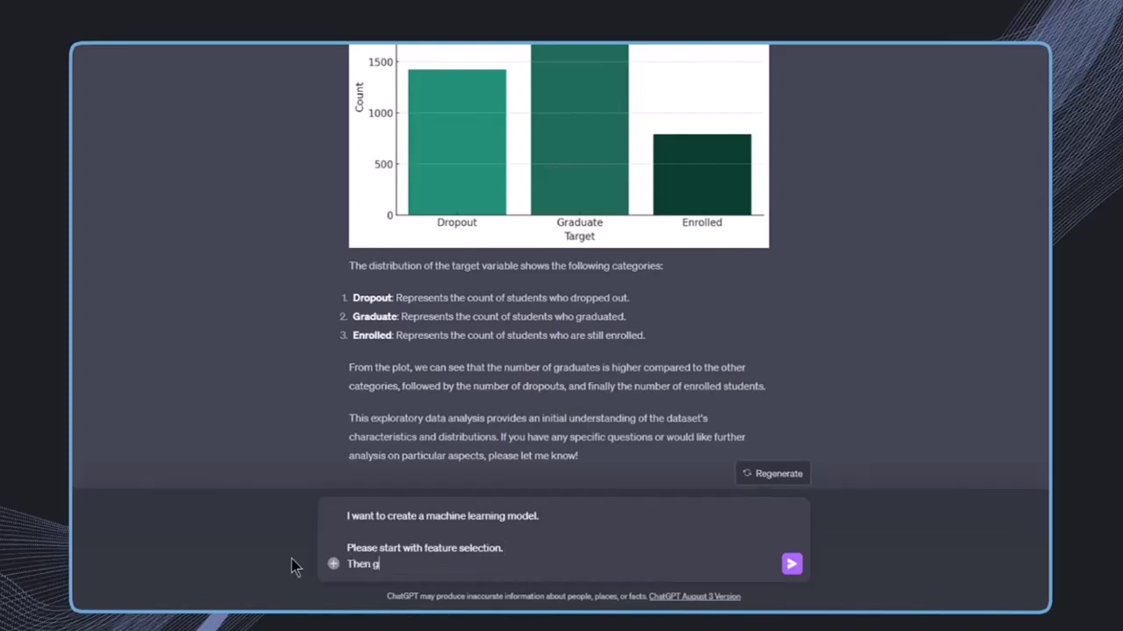
pyautogui.write('o one with finding a model.')
pyautogui.hotkey('shift', 'Return')
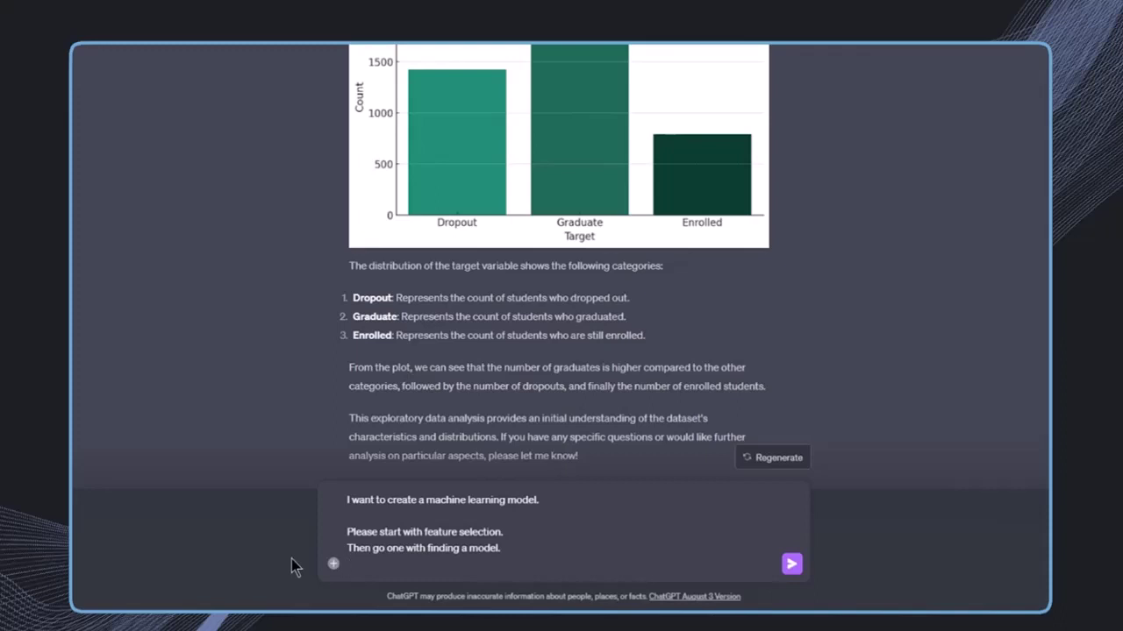
pyautogui.press('BackSpace')
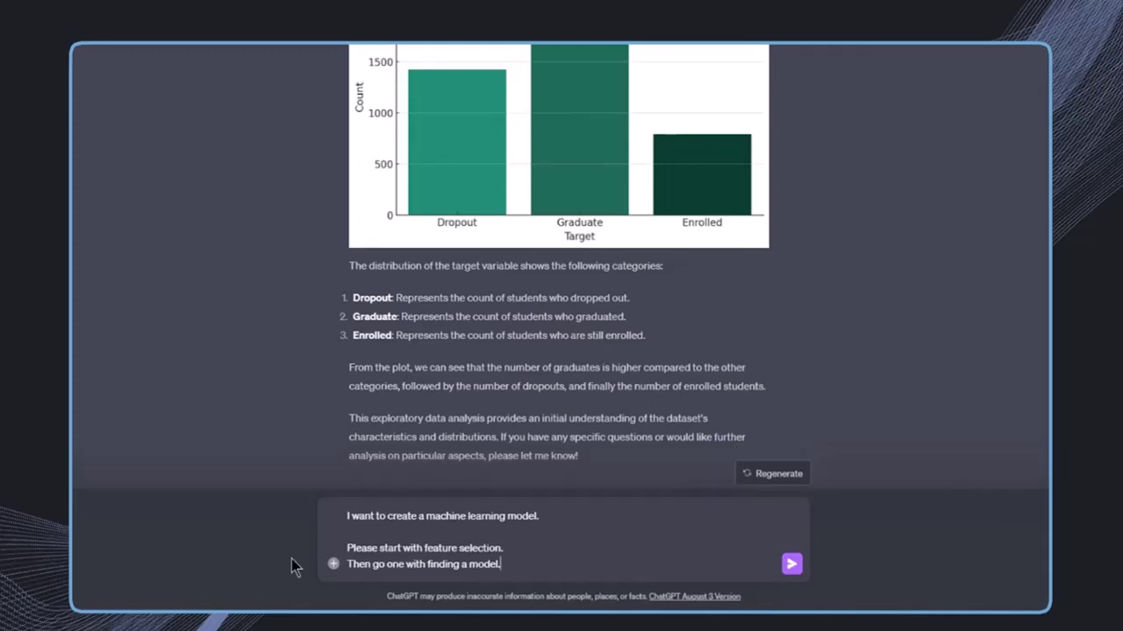
pyautogui.press('Return')
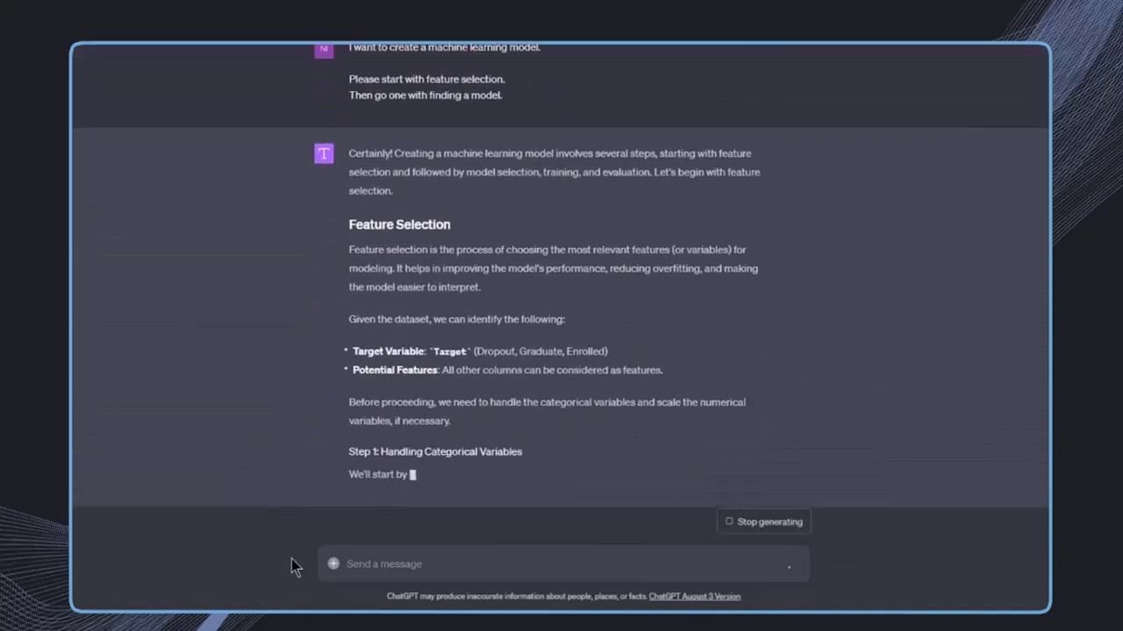
# Step: Review the Step 1 feature selection part of ChatGPT's plan
pyautogui.click(453, 551)
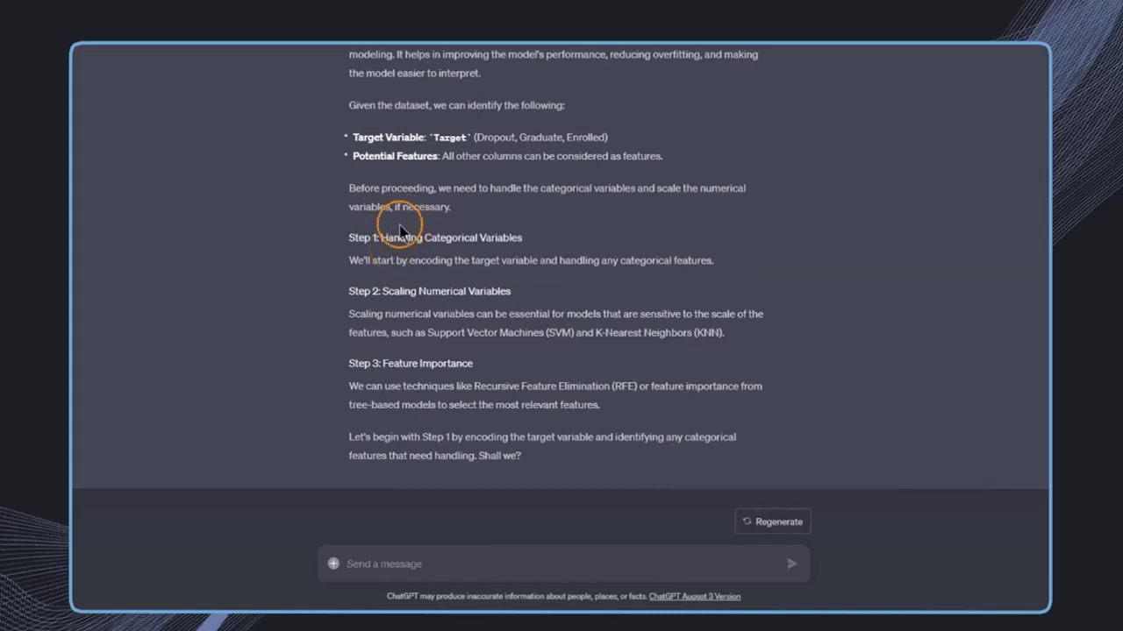
pyautogui.moveTo(349, 438); pyautogui.dragTo(453, 439)
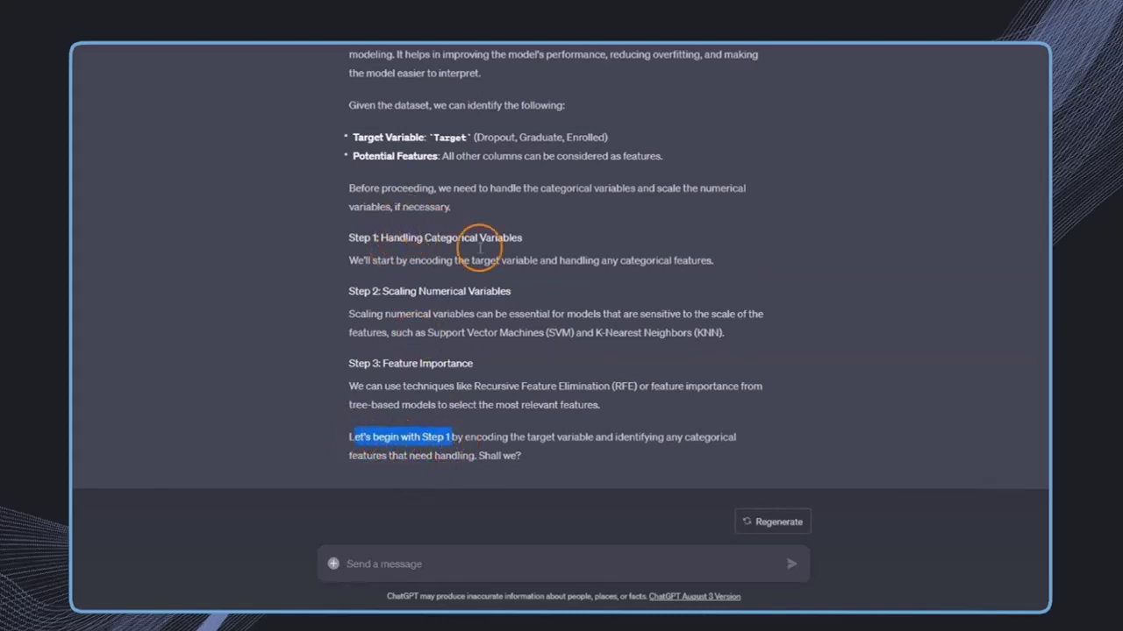
pyautogui.click(500, 554)
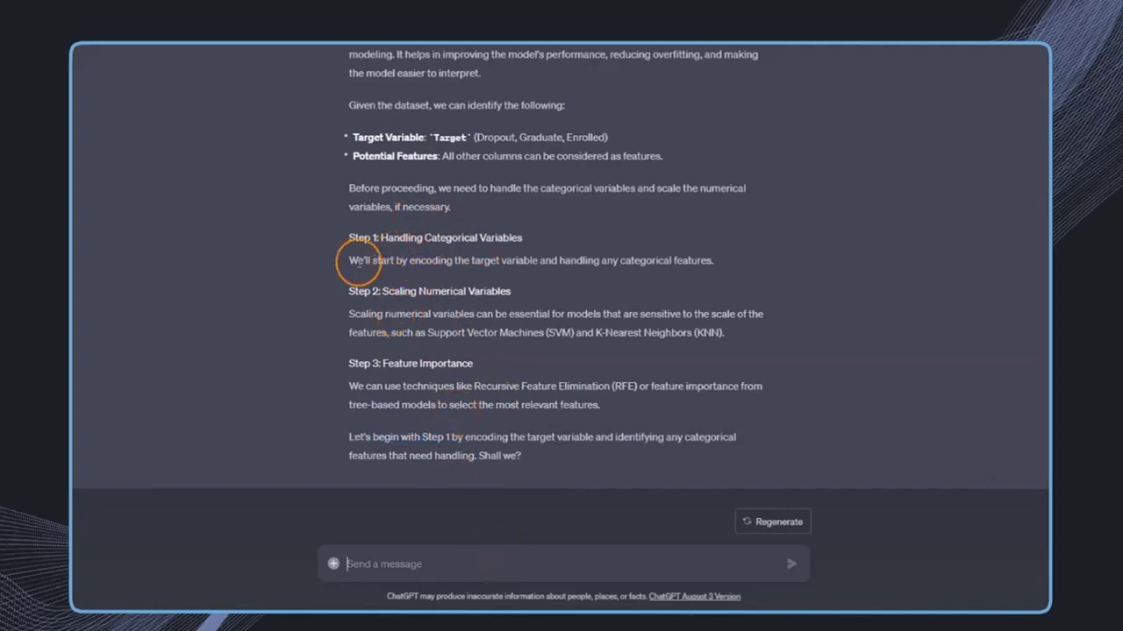
pyautogui.moveTo(349, 236); pyautogui.dragTo(377, 235)
pyautogui.click(408, 235)
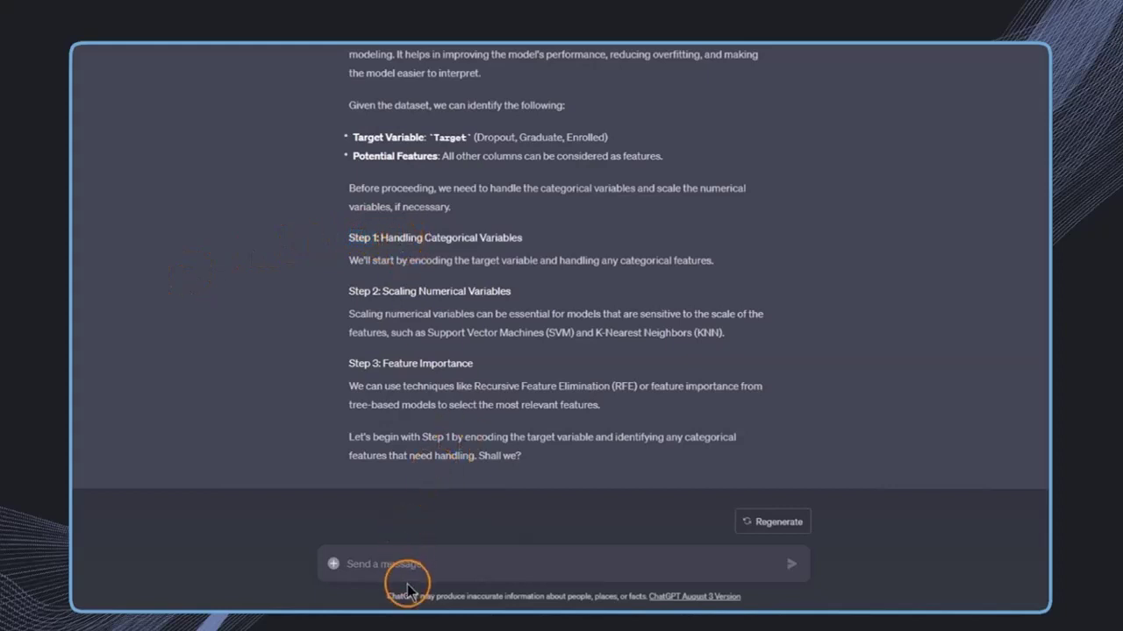
# Step: Reply 'Yes' to approve encoding the target variable
pyautogui.write('Yes')
pyautogui.press('Return')
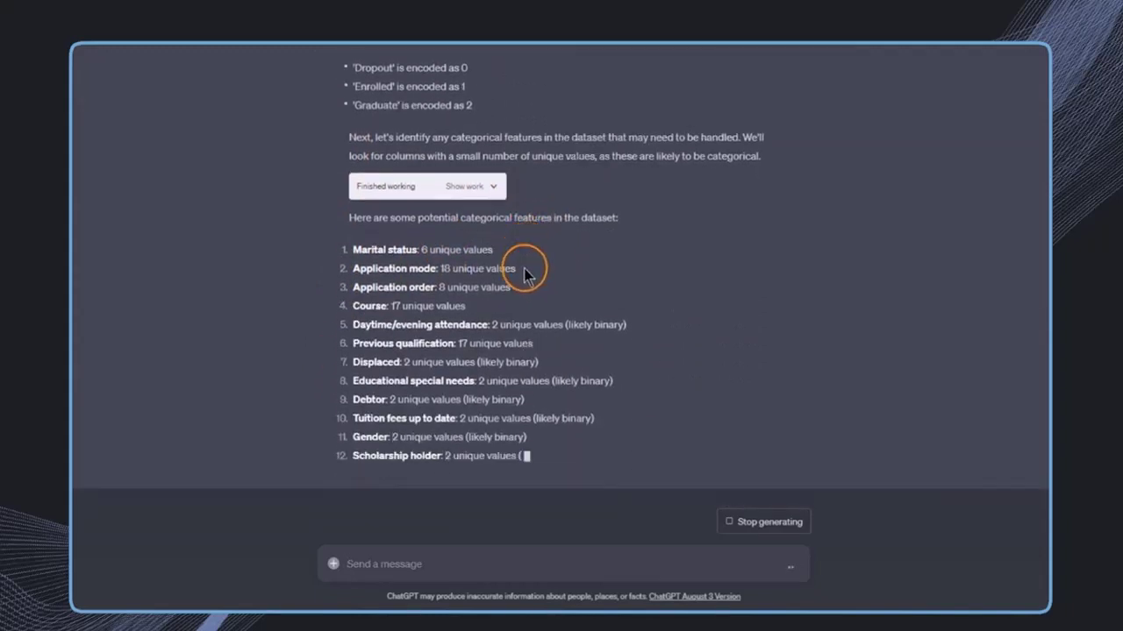
pyautogui.scroll(1, 395, 270)
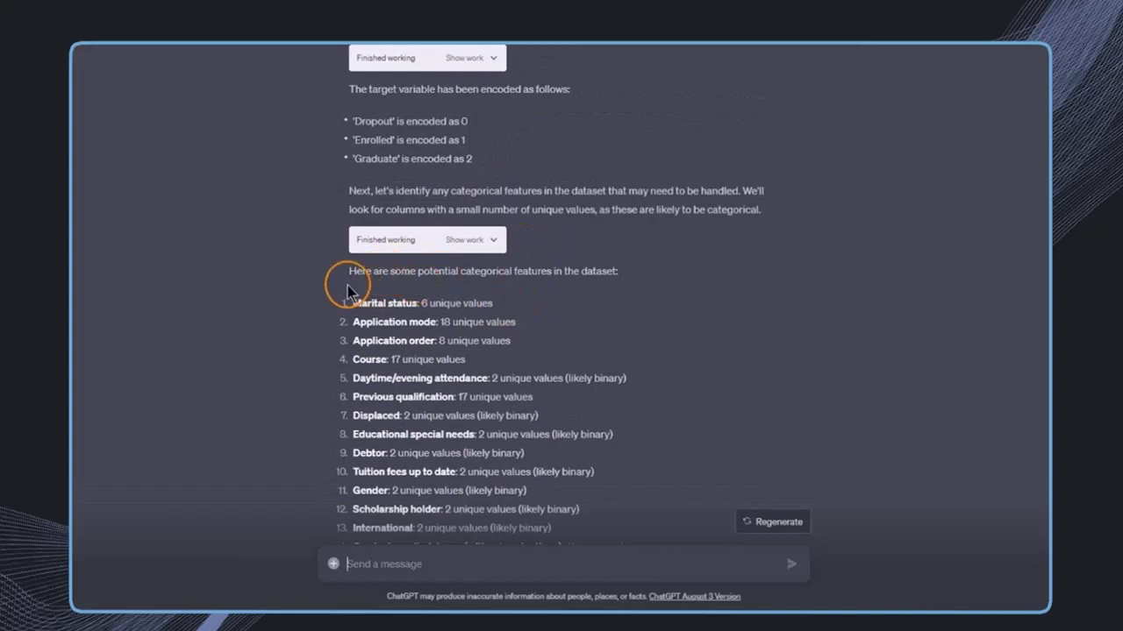
pyautogui.moveTo(348, 274); pyautogui.dragTo(510, 270)
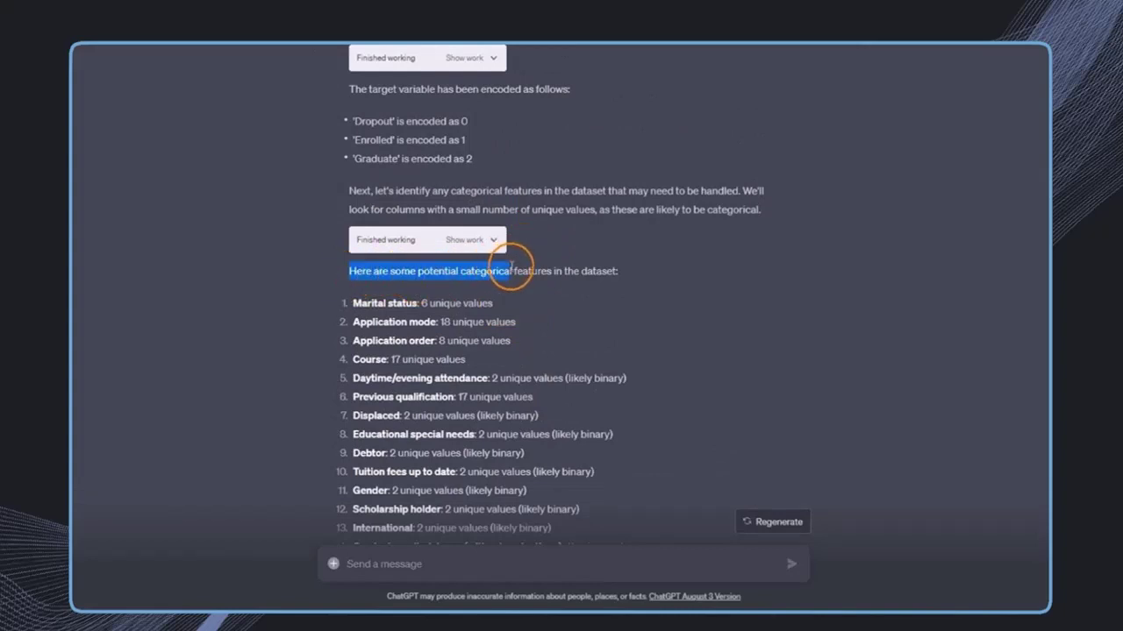
pyautogui.scroll(-3, 512, 319)
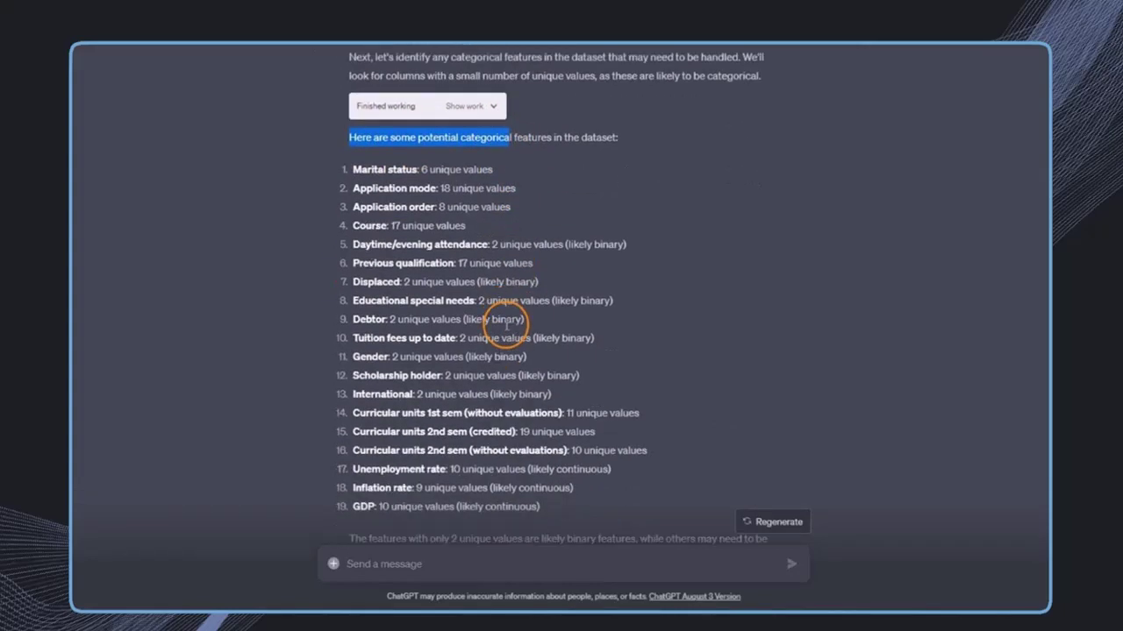
# Step: Review the categorical feature list, noting binary features like Displaced with 2 unique values
pyautogui.moveTo(479, 147); pyautogui.dragTo(533, 149)
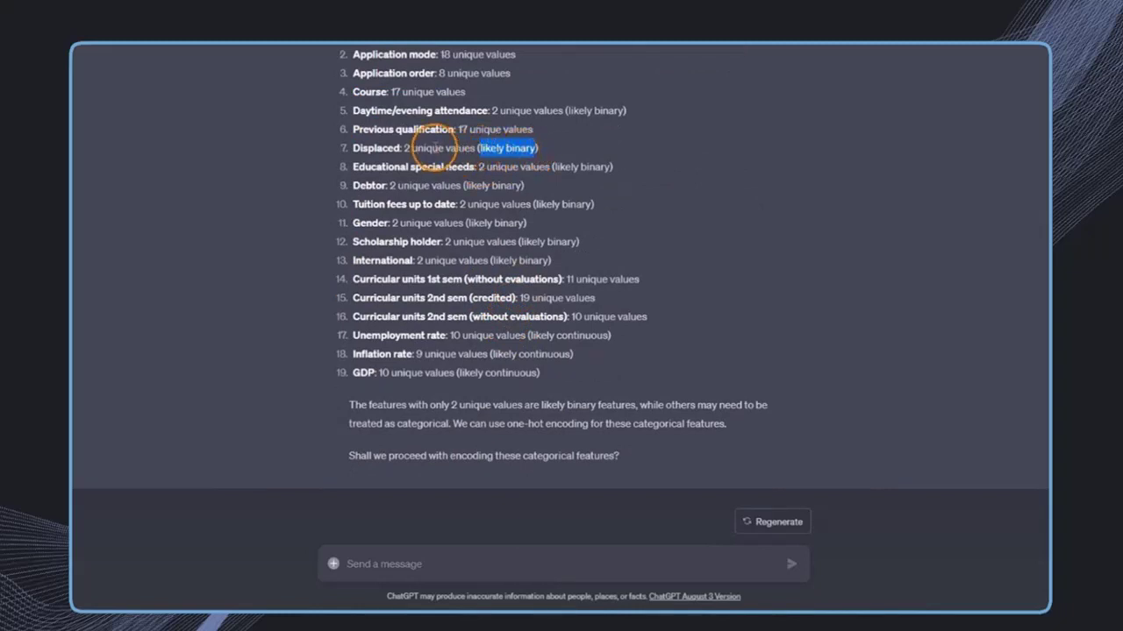
pyautogui.moveTo(403, 147); pyautogui.dragTo(479, 147)
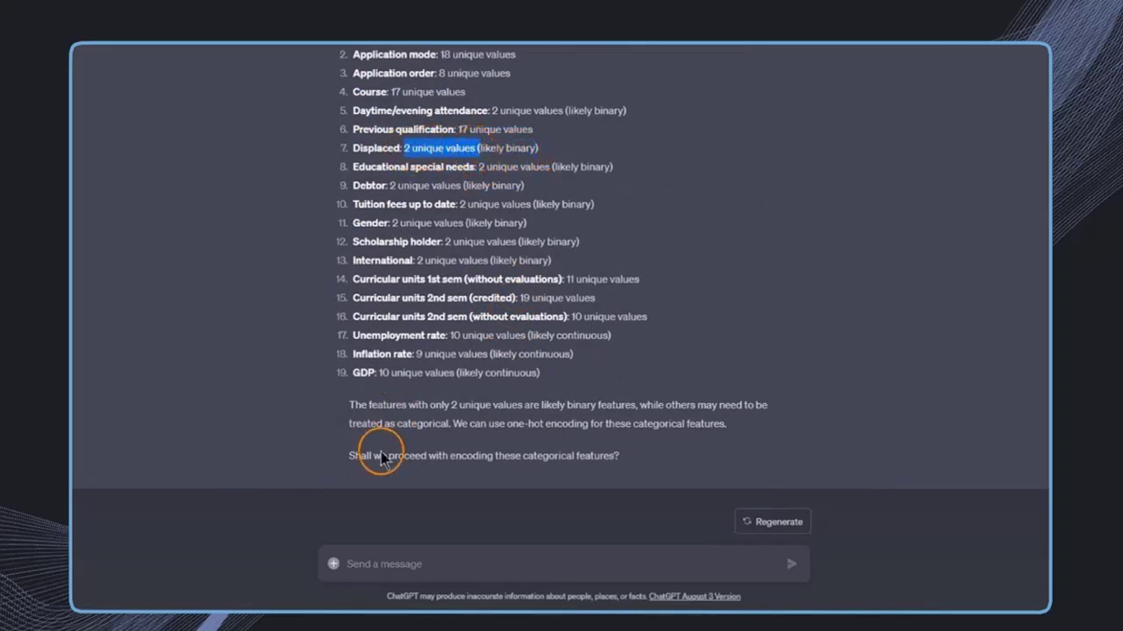
pyautogui.click(355, 402)
pyautogui.moveTo(355, 403); pyautogui.dragTo(640, 404)
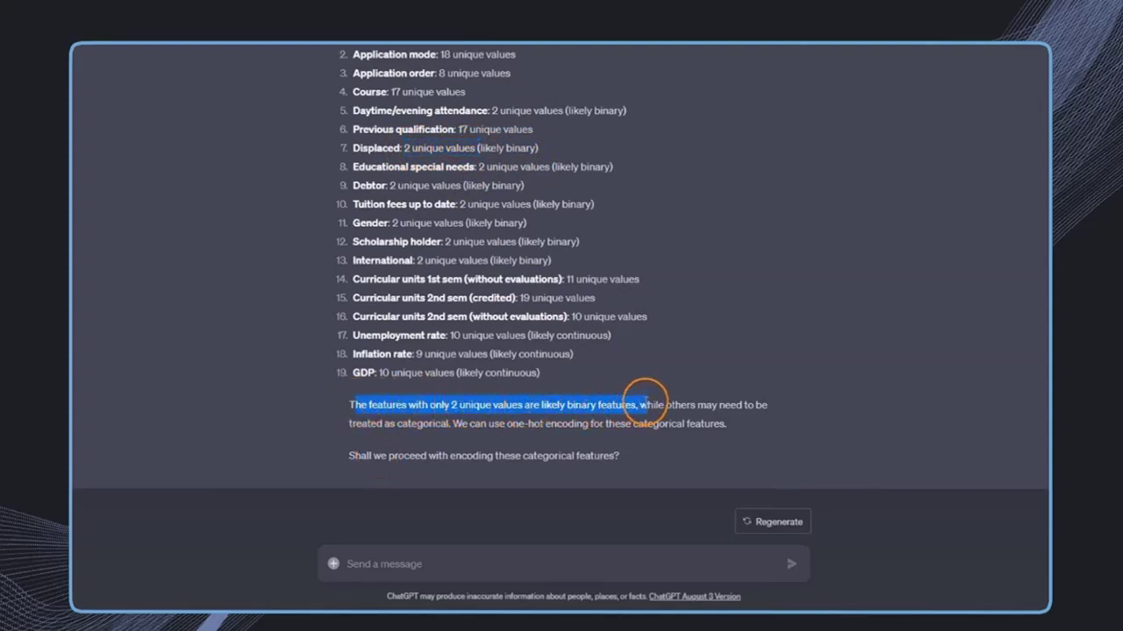
pyautogui.click(654, 404)
pyautogui.moveTo(331, 430); pyautogui.dragTo(719, 422)
pyautogui.click(452, 424)
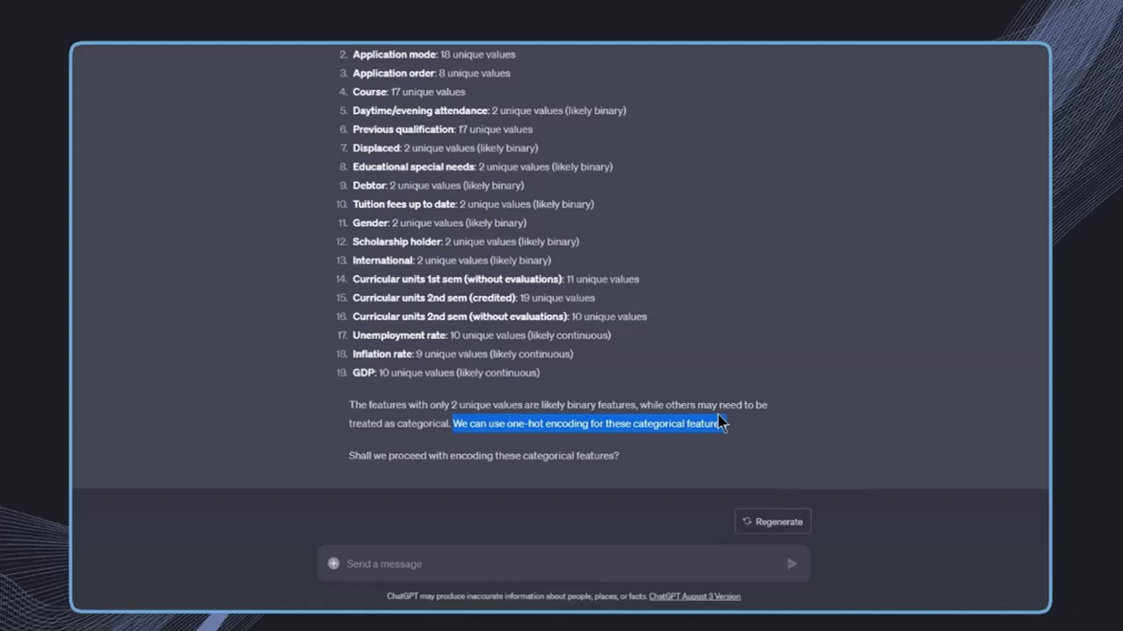
# Step: Reply 'Y' to proceed with encoding the categorical features
pyautogui.click(573, 566)
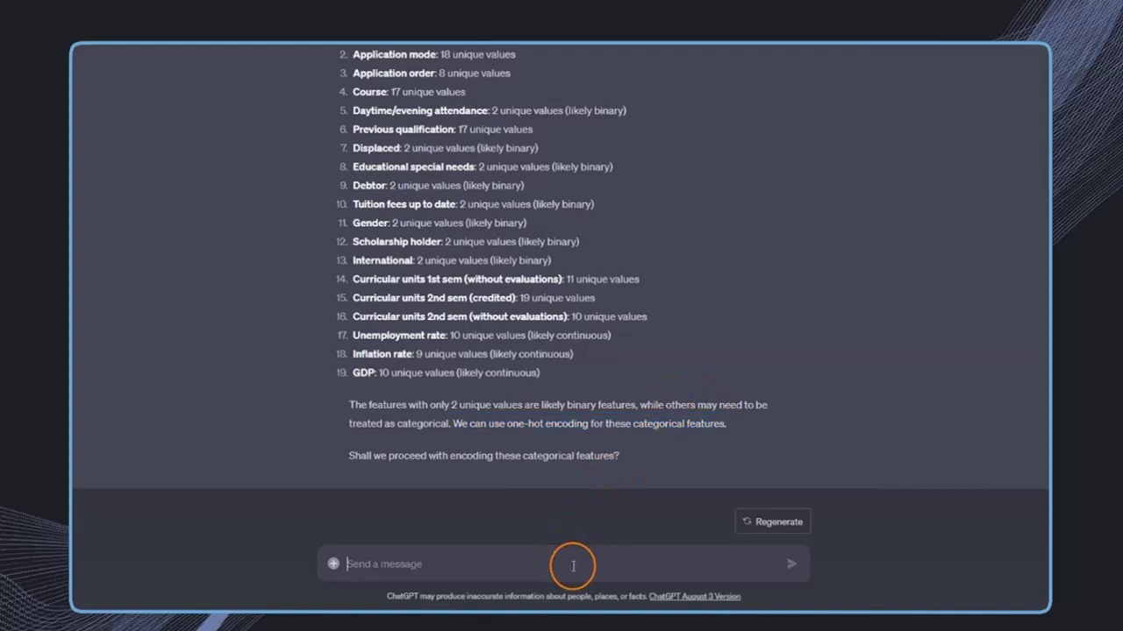
pyautogui.write('Yes')
pyautogui.press('Return')
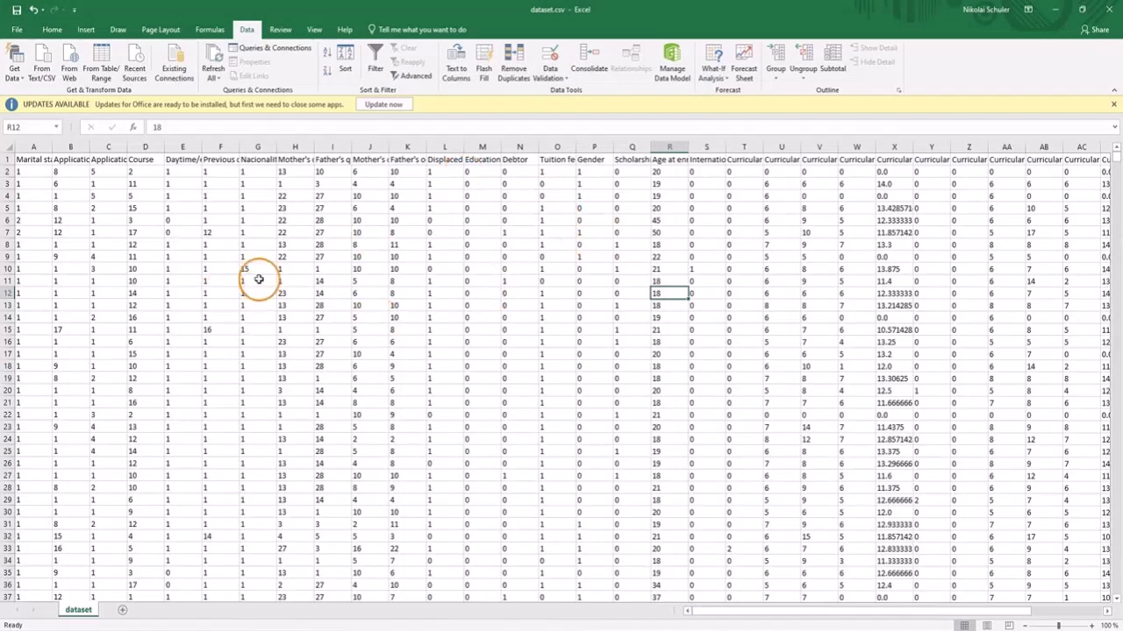
# Step: Inspect the raw dataset.csv values in Excel around columns I to M
pyautogui.click(331, 278)
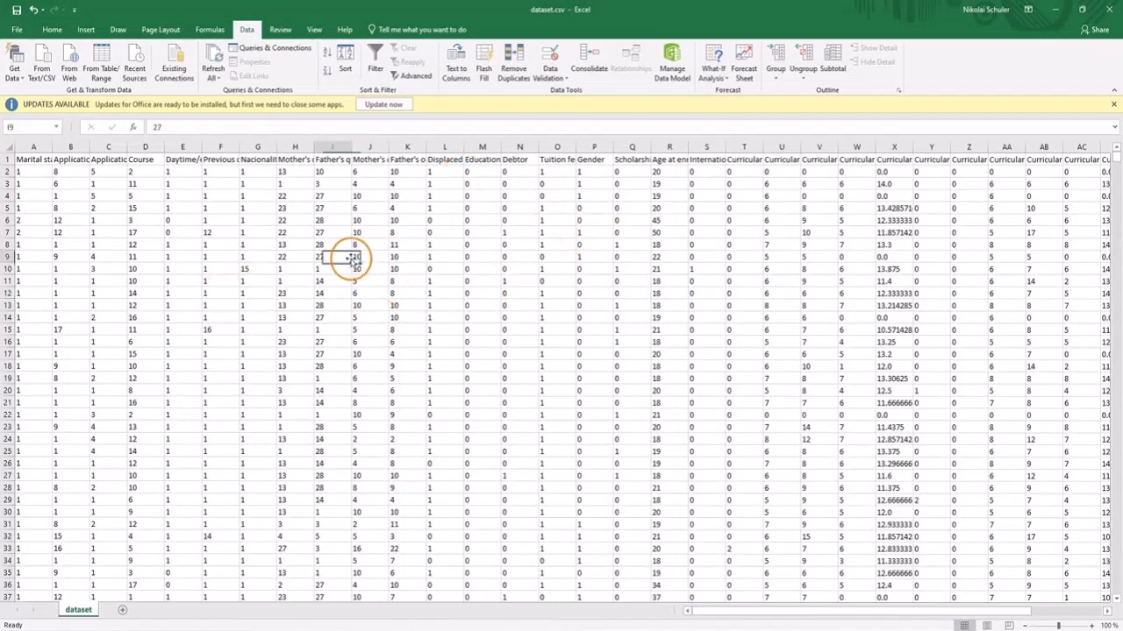
pyautogui.press('Up')
pyautogui.press('Right')
pyautogui.press('Right')
pyautogui.press('Right')
pyautogui.press('Right')
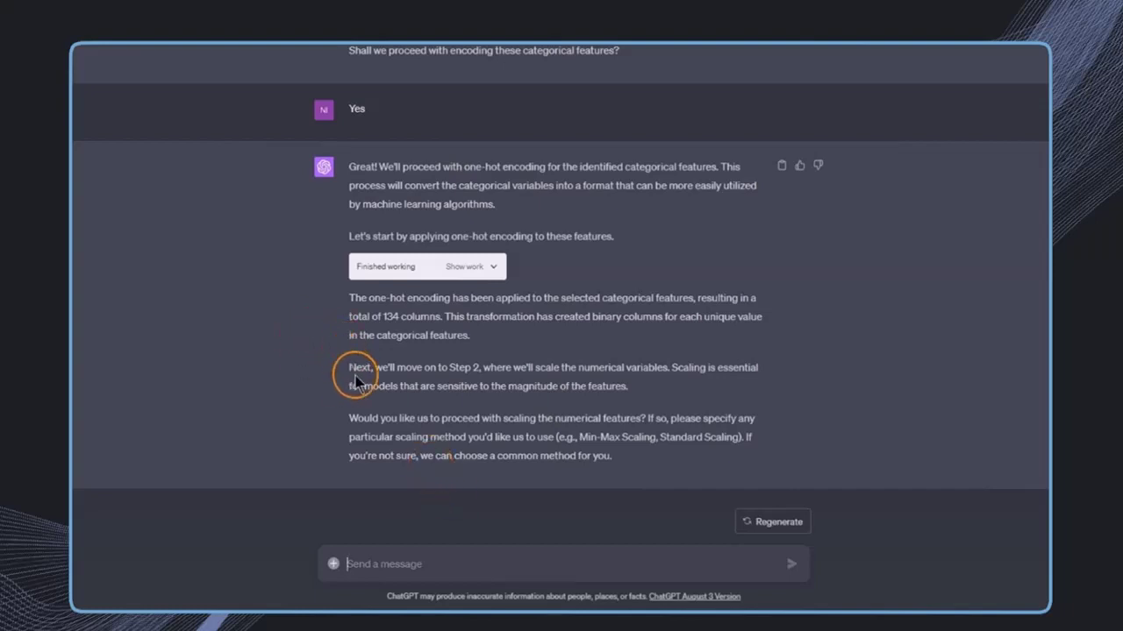
# Step: Draft 'Min-Max Scaling' as the answer to ChatGPT's scaling question
pyautogui.moveTo(349, 369); pyautogui.dragTo(479, 370)
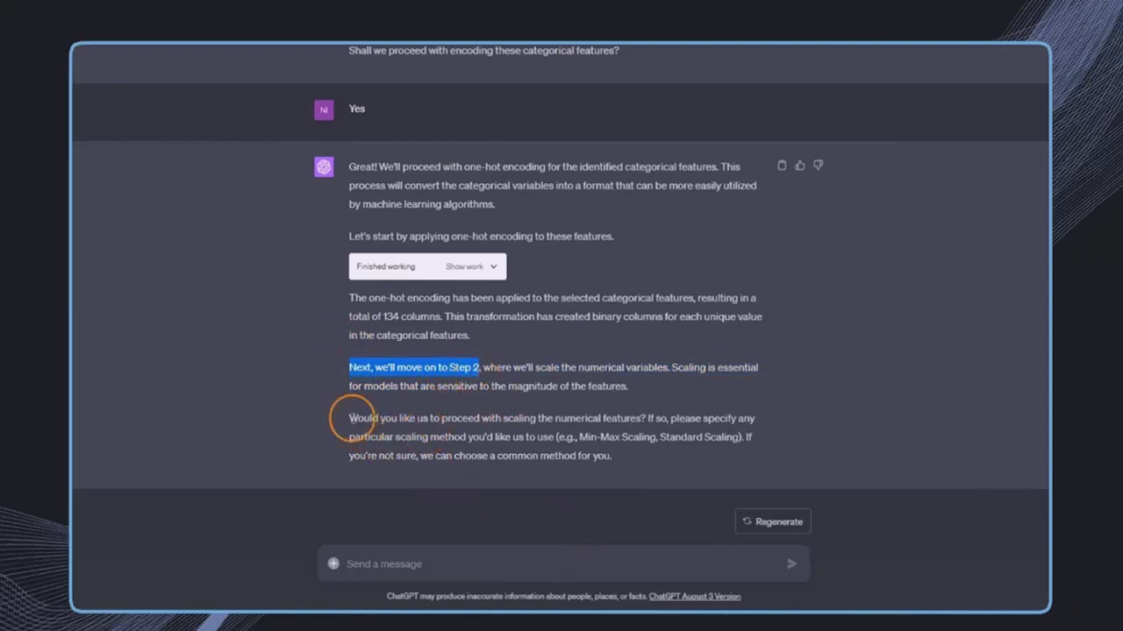
pyautogui.moveTo(350, 418); pyautogui.dragTo(650, 418)
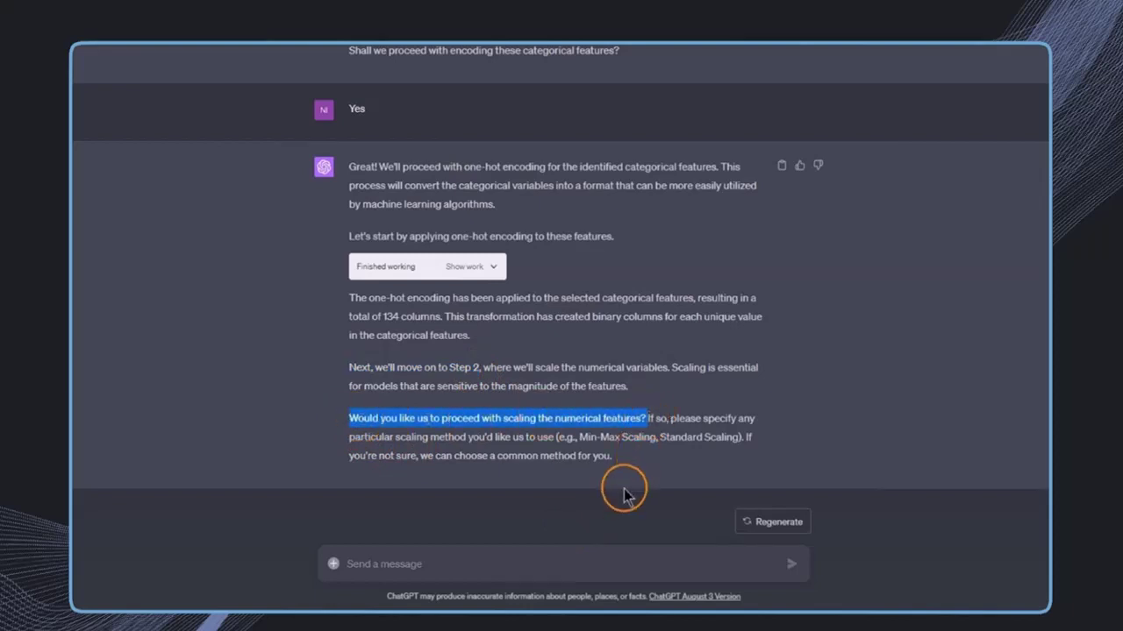
pyautogui.click(595, 556)
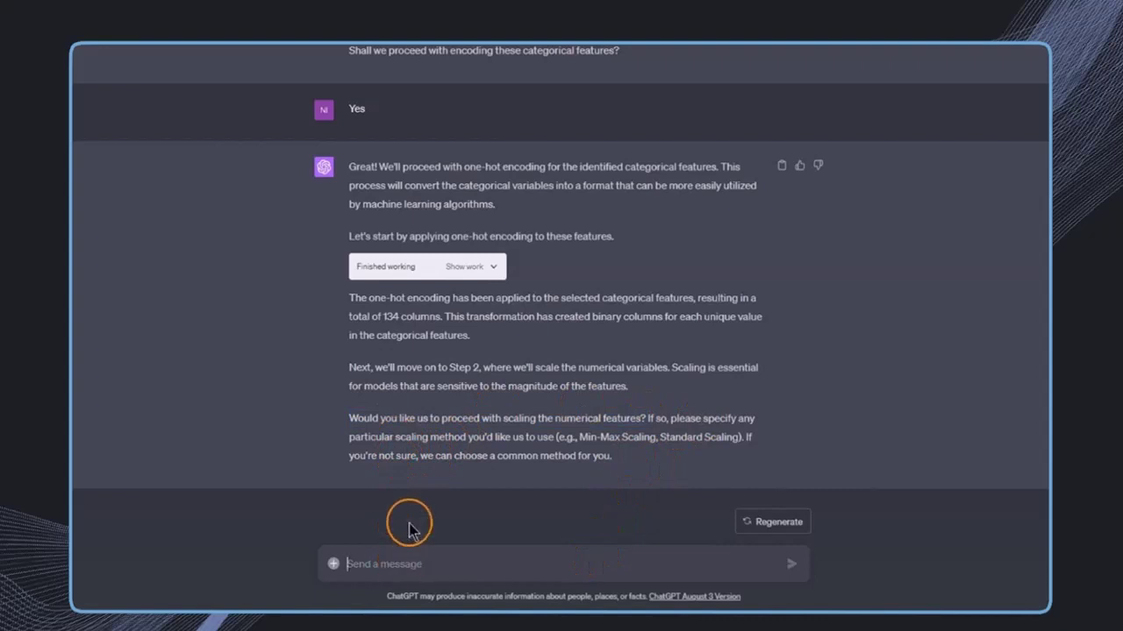
pyautogui.moveTo(349, 437); pyautogui.dragTo(465, 438)
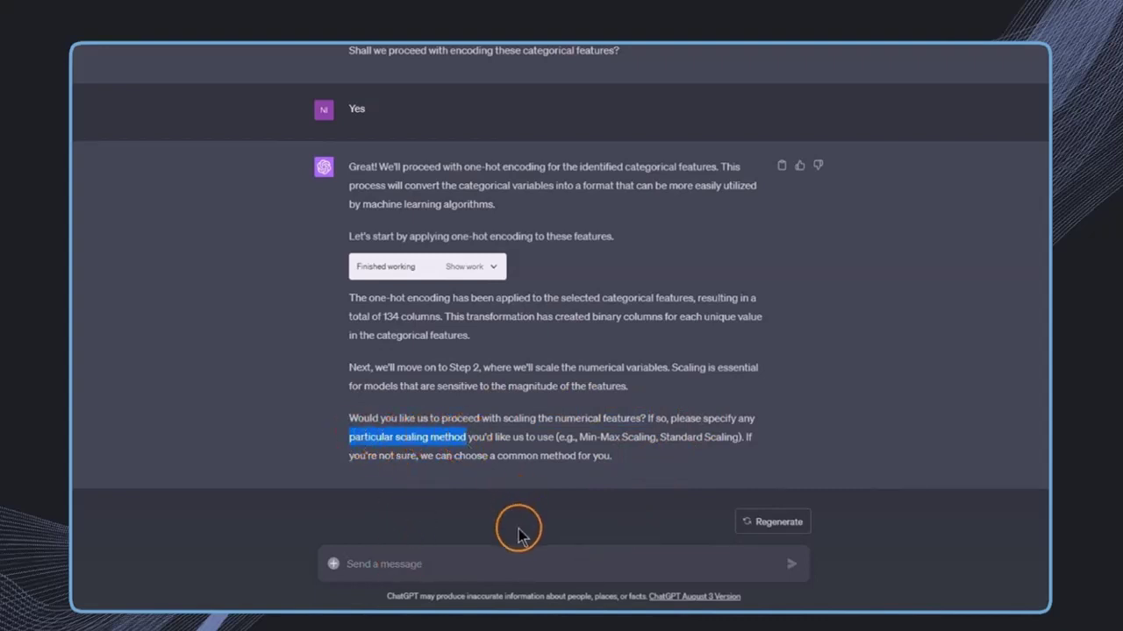
pyautogui.moveTo(579, 437); pyautogui.dragTo(658, 435)
pyautogui.hotkey('ctrl', 'c')
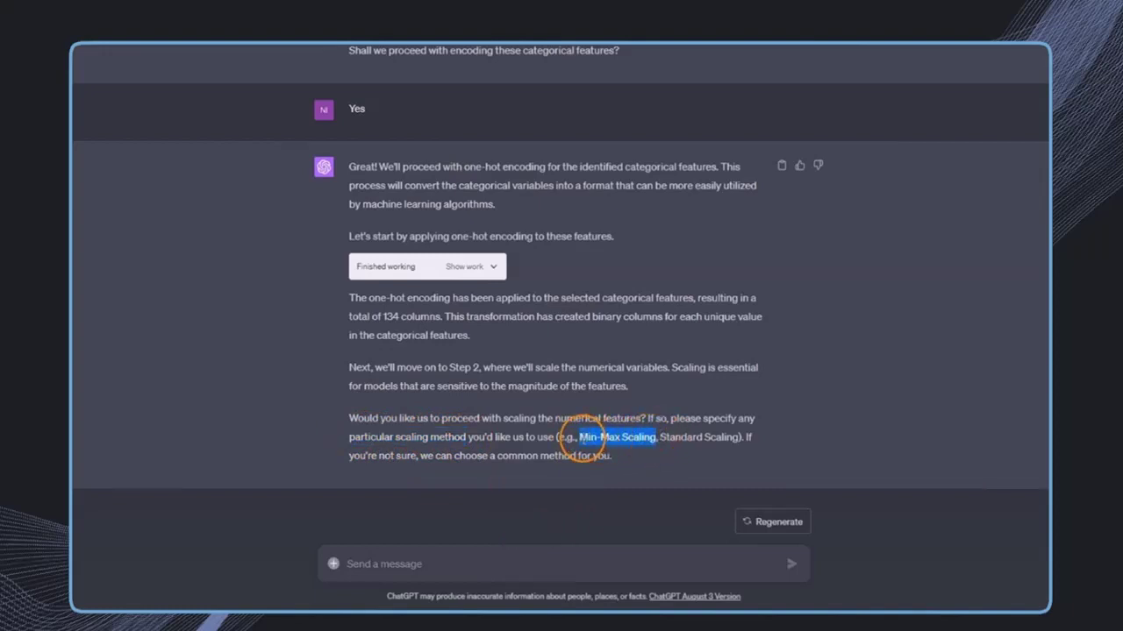
pyautogui.click(538, 564)
pyautogui.hotkey('ctrl', 'v')
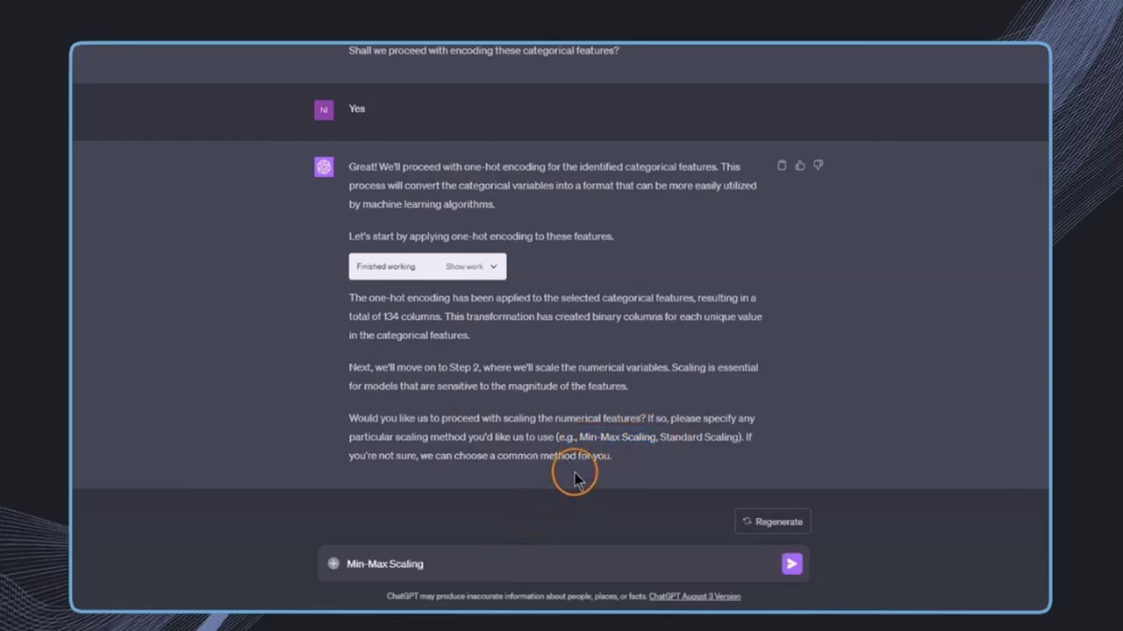
pyautogui.moveTo(350, 456); pyautogui.dragTo(645, 462)
# Step: Replace the draft with 'Choose a method for me' and send it
pyautogui.click(443, 567)
pyautogui.hotkey('ctrl', 'a')
pyautogui.write('Cho')
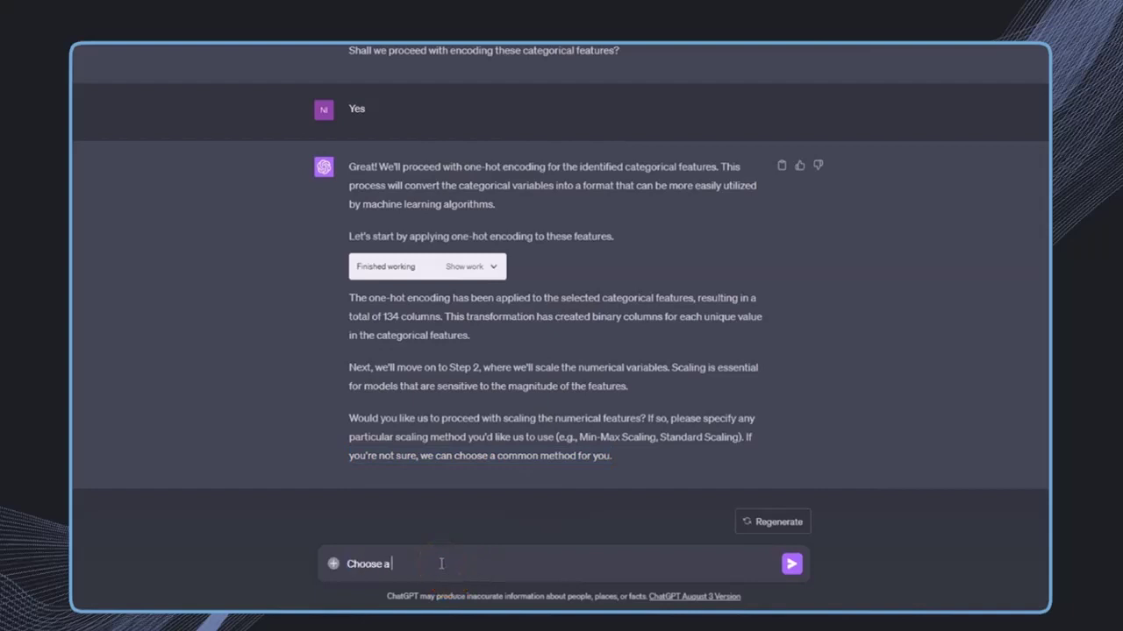
pyautogui.write('ose a method for me')
pyautogui.press('Return')
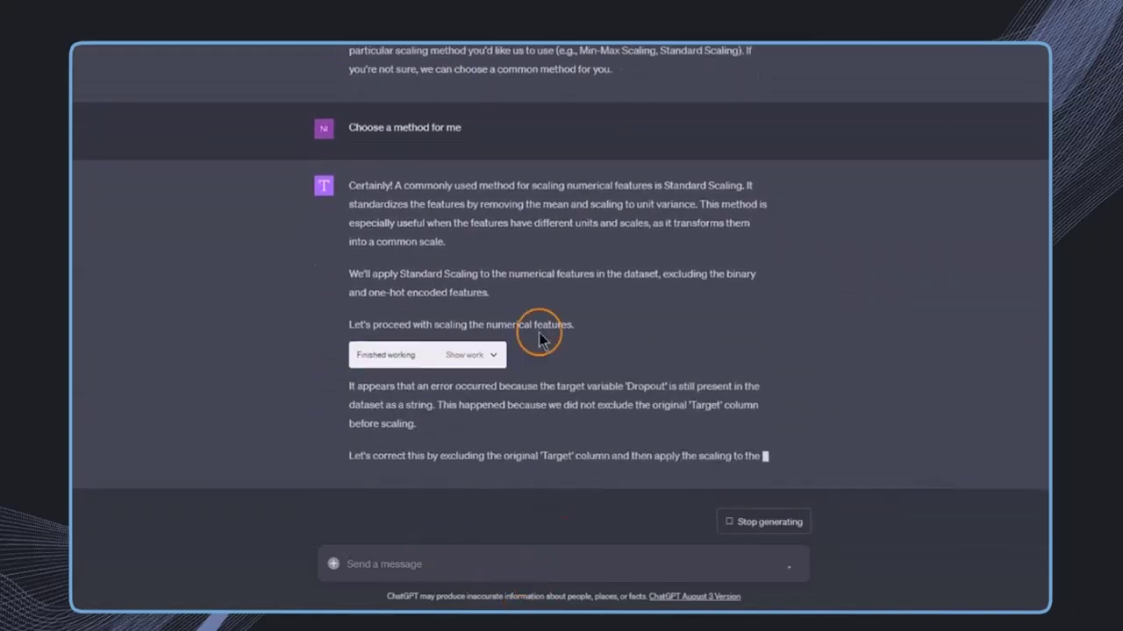
# Step: Review the scaling result and the Random Forest feature importance suggestion
pyautogui.moveTo(340, 368); pyautogui.dragTo(669, 328)
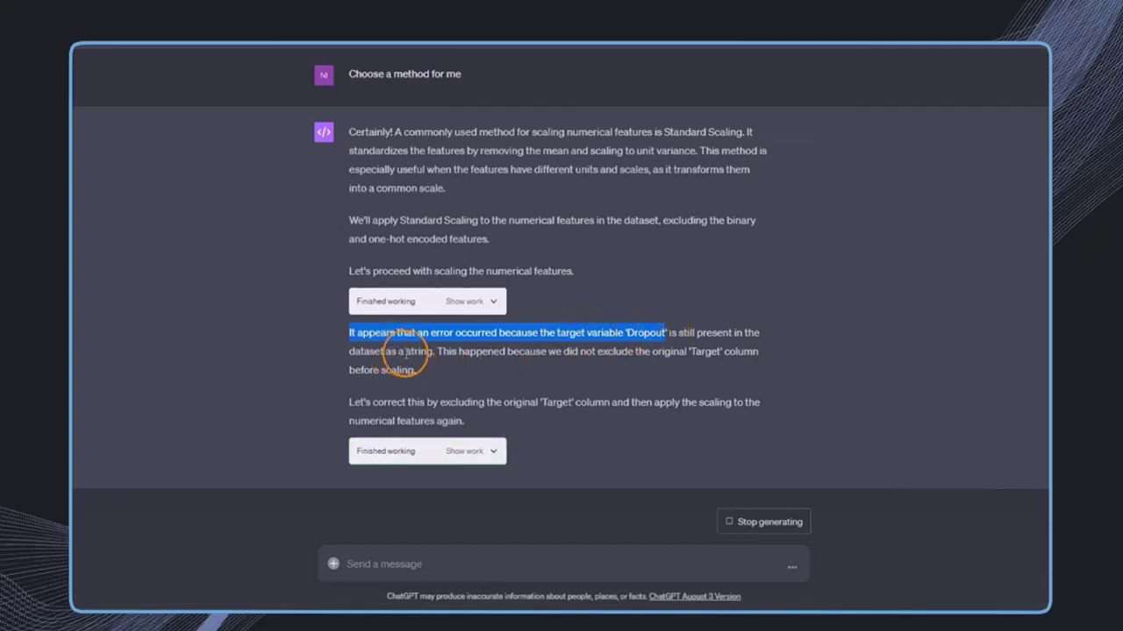
pyautogui.moveTo(435, 351); pyautogui.dragTo(666, 376)
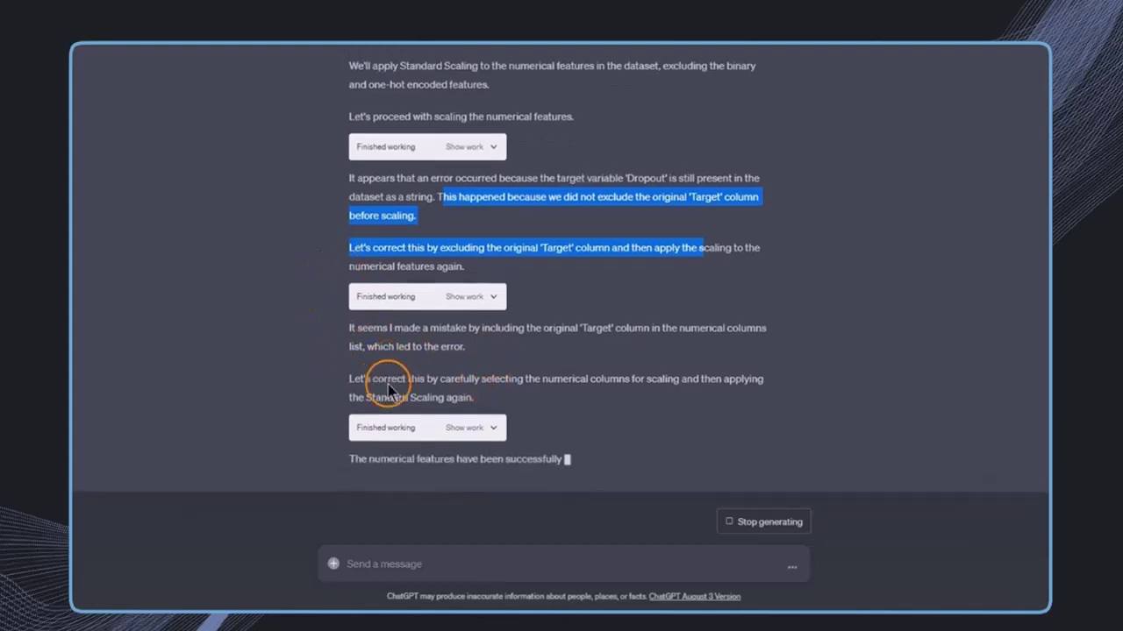
pyautogui.click(343, 300)
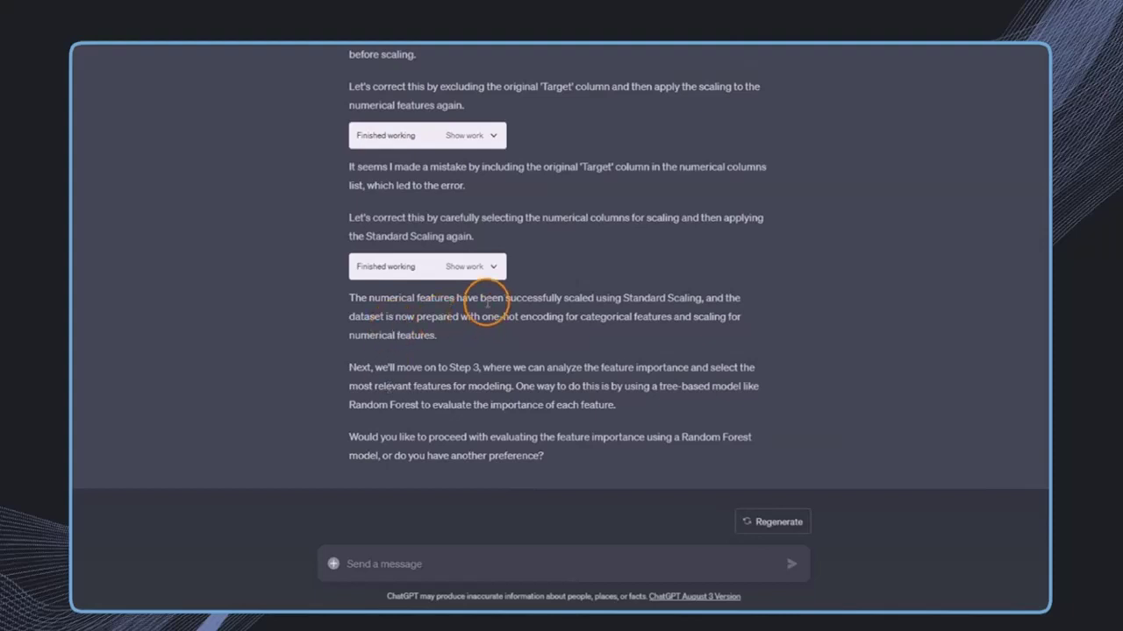
pyautogui.moveTo(479, 298); pyautogui.dragTo(559, 298)
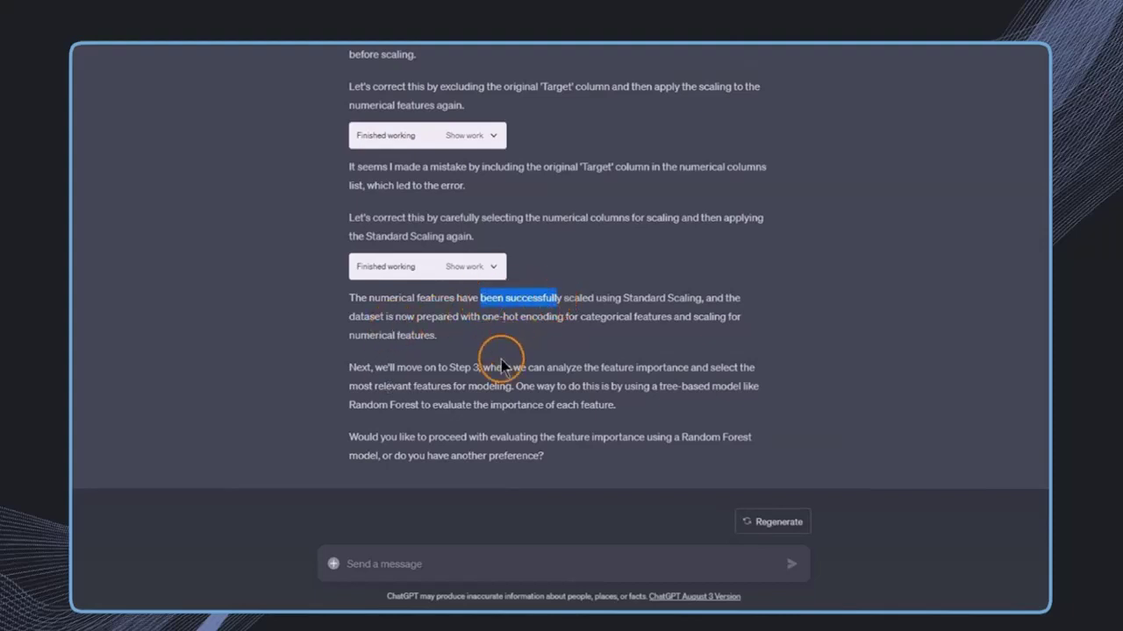
pyautogui.moveTo(482, 368); pyautogui.dragTo(387, 368)
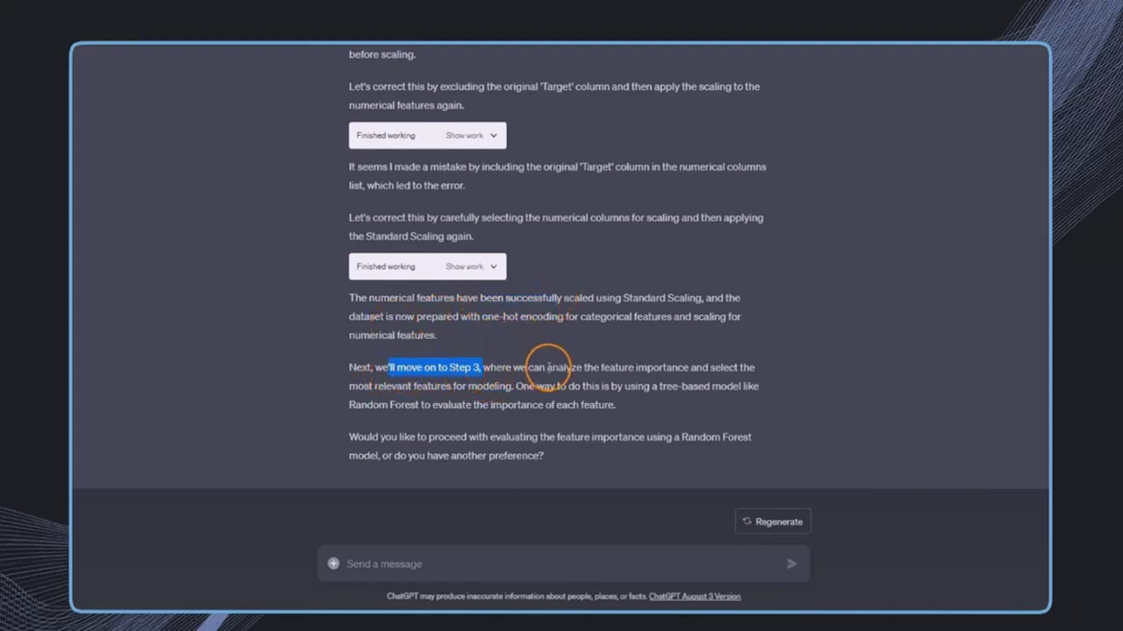
pyautogui.moveTo(548, 367); pyautogui.dragTo(689, 368)
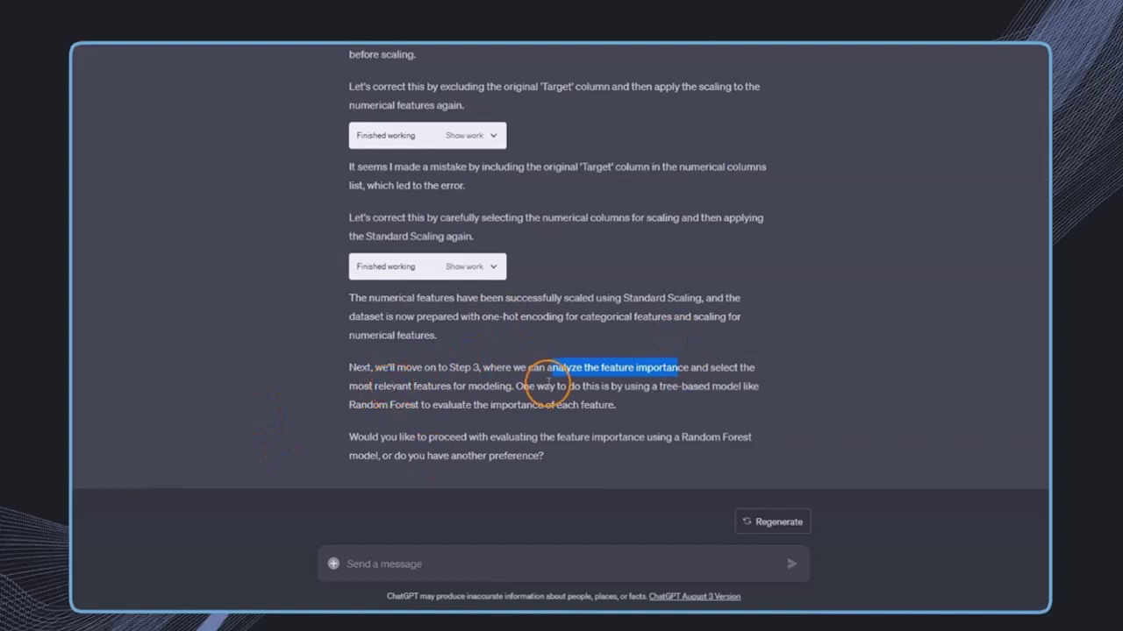
pyautogui.moveTo(658, 387); pyautogui.dragTo(625, 420)
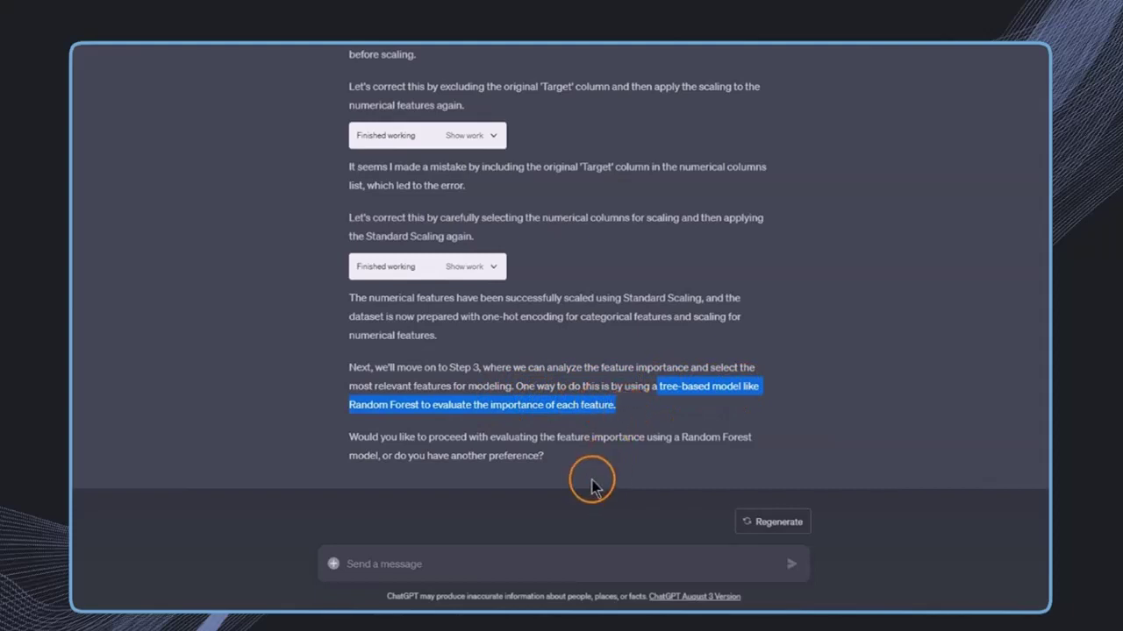
# Step: Reply 'We can do it as you suggested.' and review the top 10 Random Forest features
pyautogui.click(412, 562)
pyautogui.write('We can do it as you suggested.')
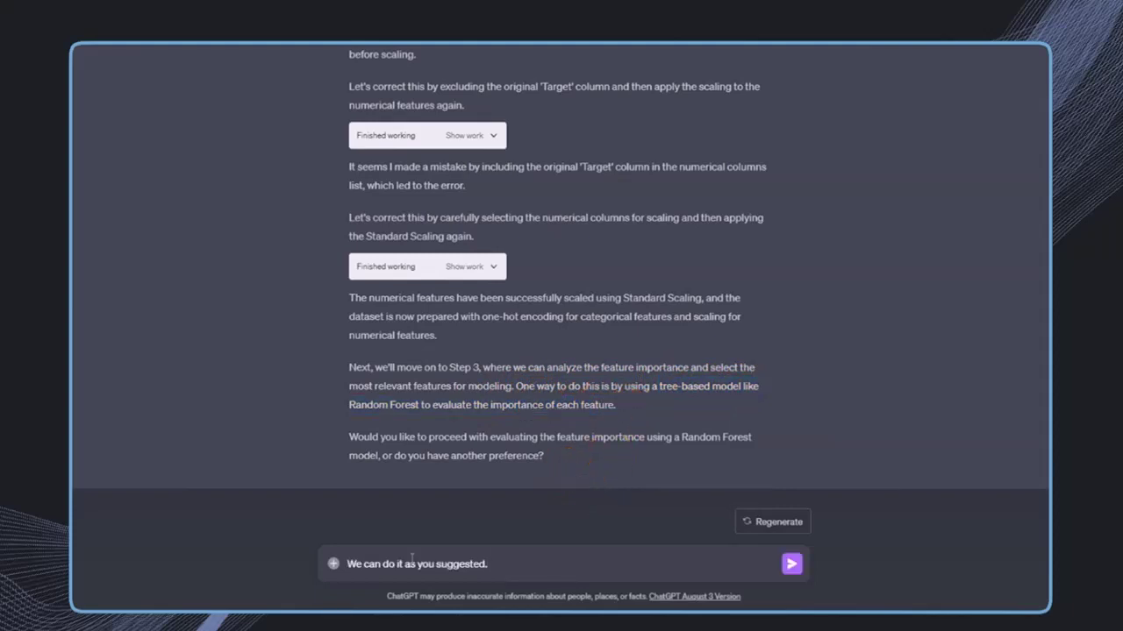
pyautogui.press('Return')
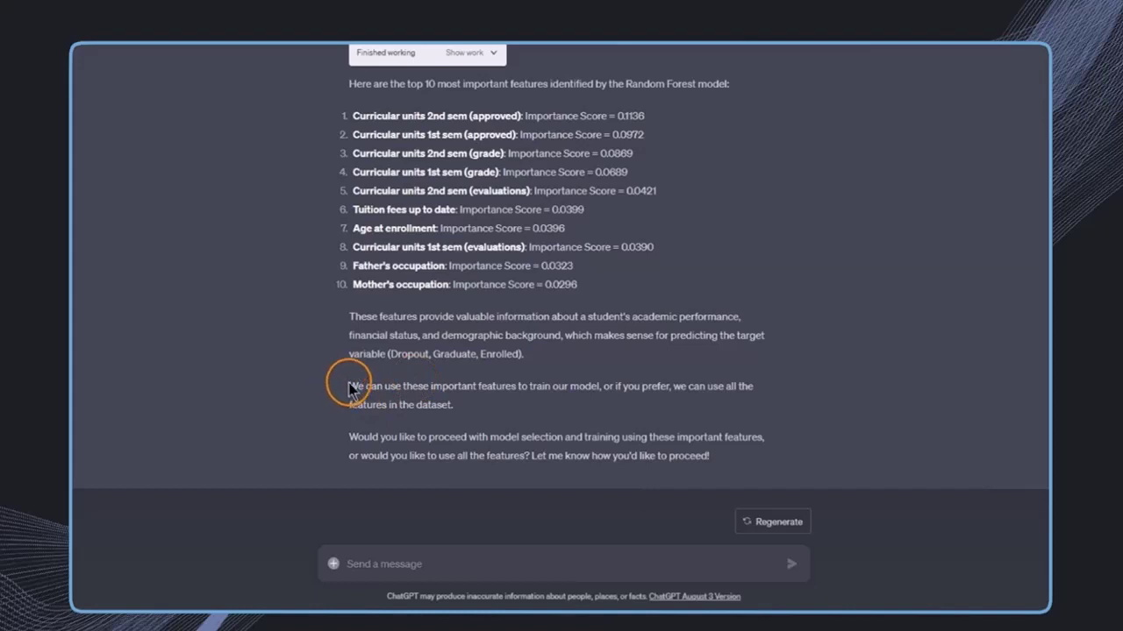
pyautogui.moveTo(349, 386); pyautogui.dragTo(492, 407)
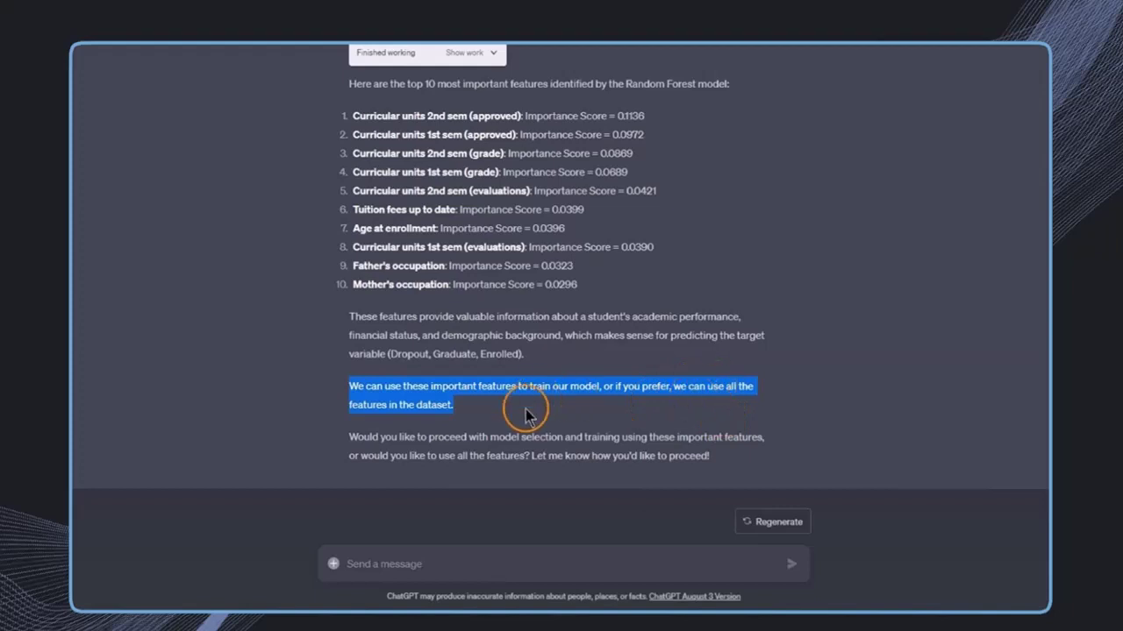
pyautogui.click(538, 562)
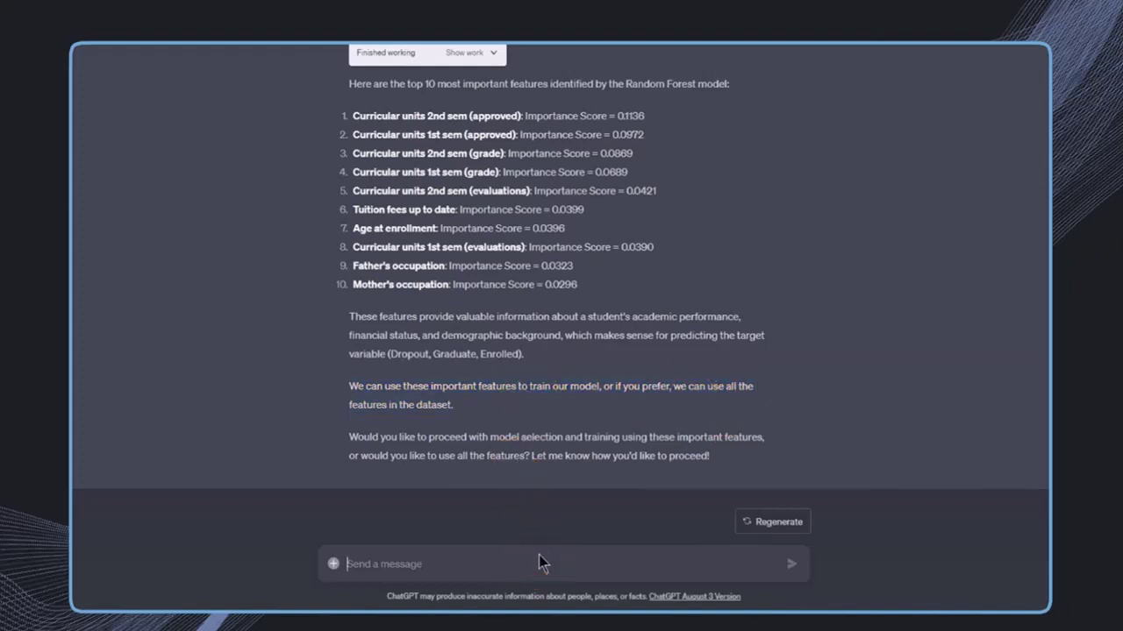
# Step: Send 'Let's use only the 10 most important ones.' and note the proposed candidate classifiers
pyautogui.write("Let's use only the 10 most ")
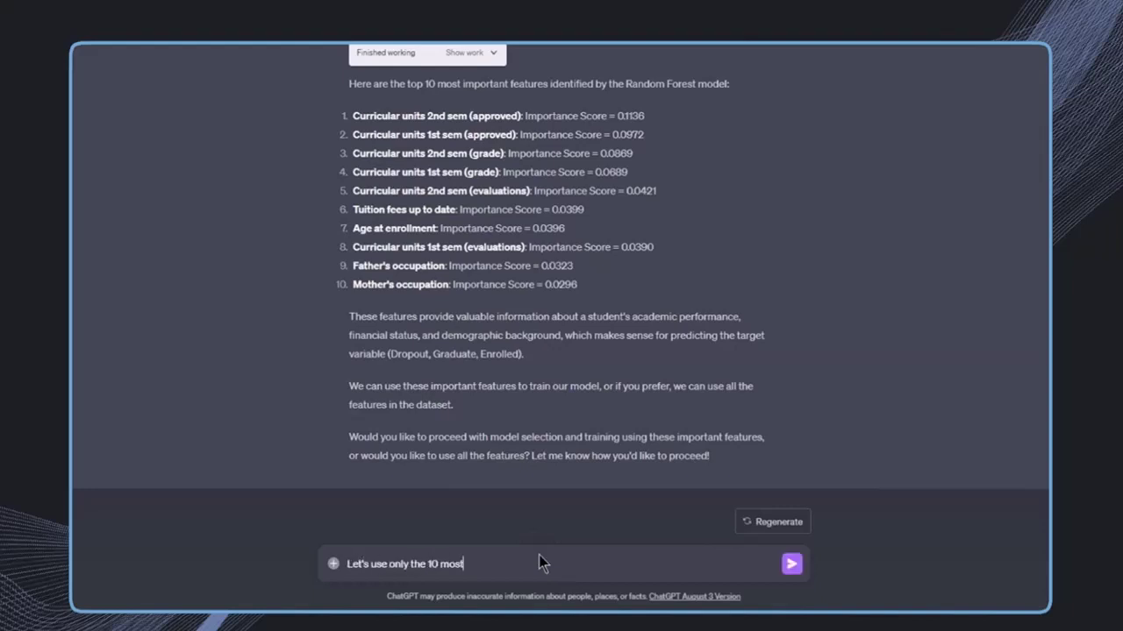
pyautogui.write('important ones.')
pyautogui.press('Return')
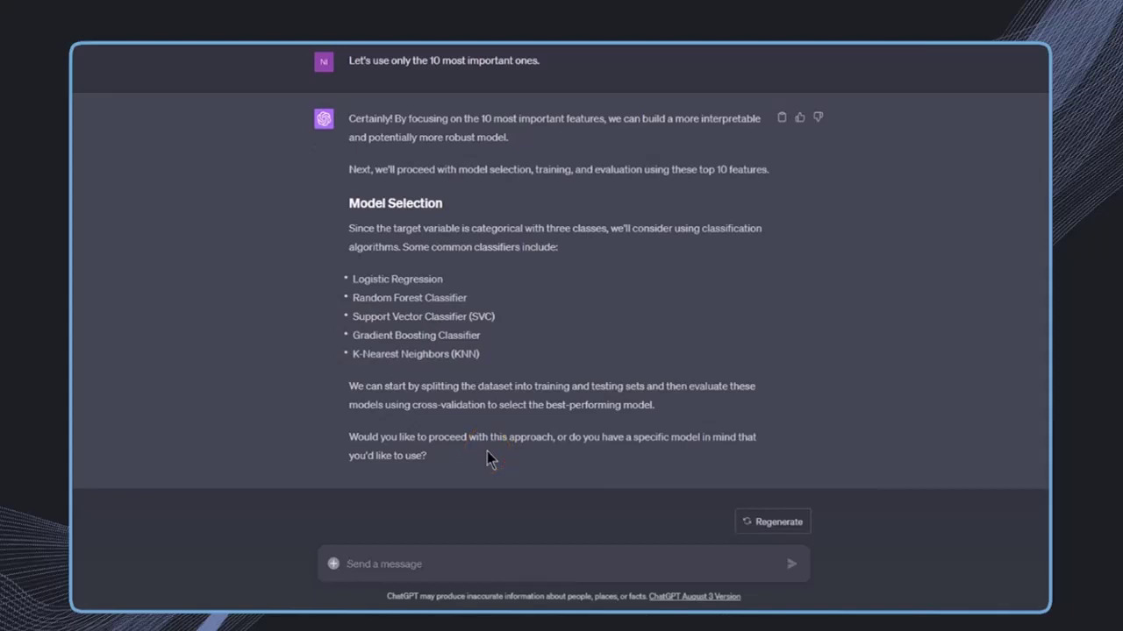
pyautogui.moveTo(459, 459); pyautogui.dragTo(346, 439)
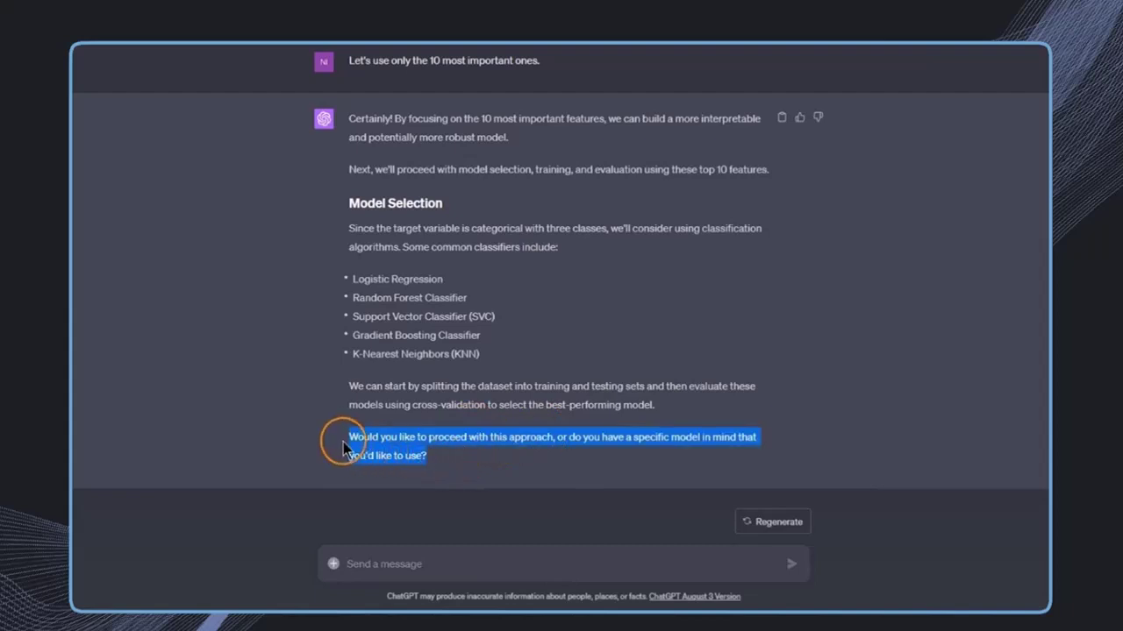
# Step: Confirm with 'Yes' and check the split into 3,539 training and 885 testing samples
pyautogui.click(405, 563)
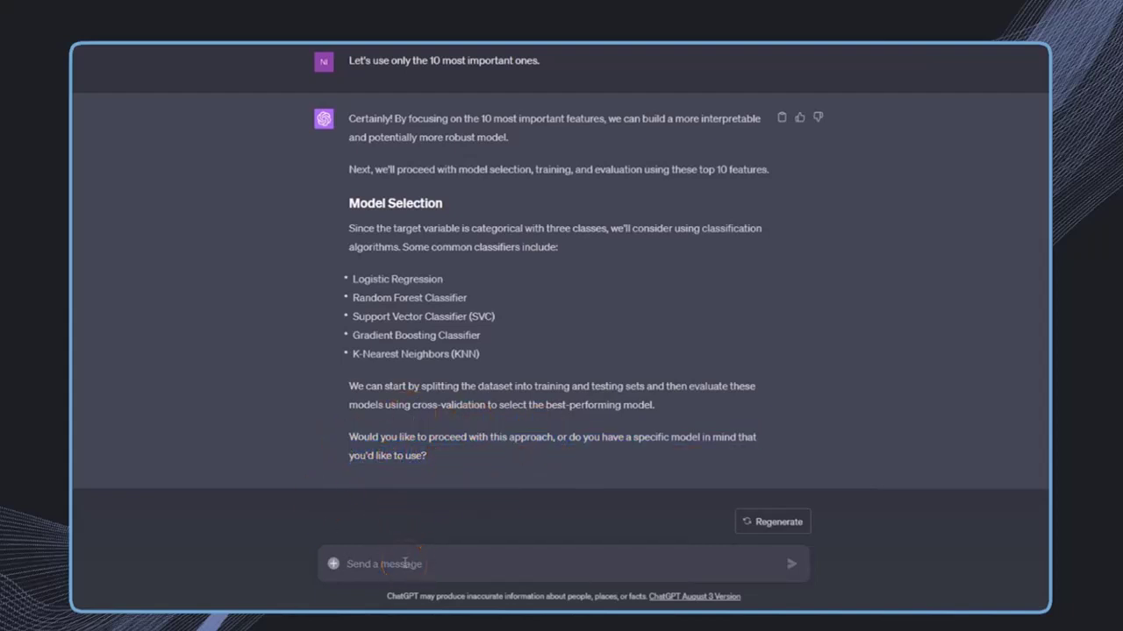
pyautogui.write('Yes')
pyautogui.press('Return')
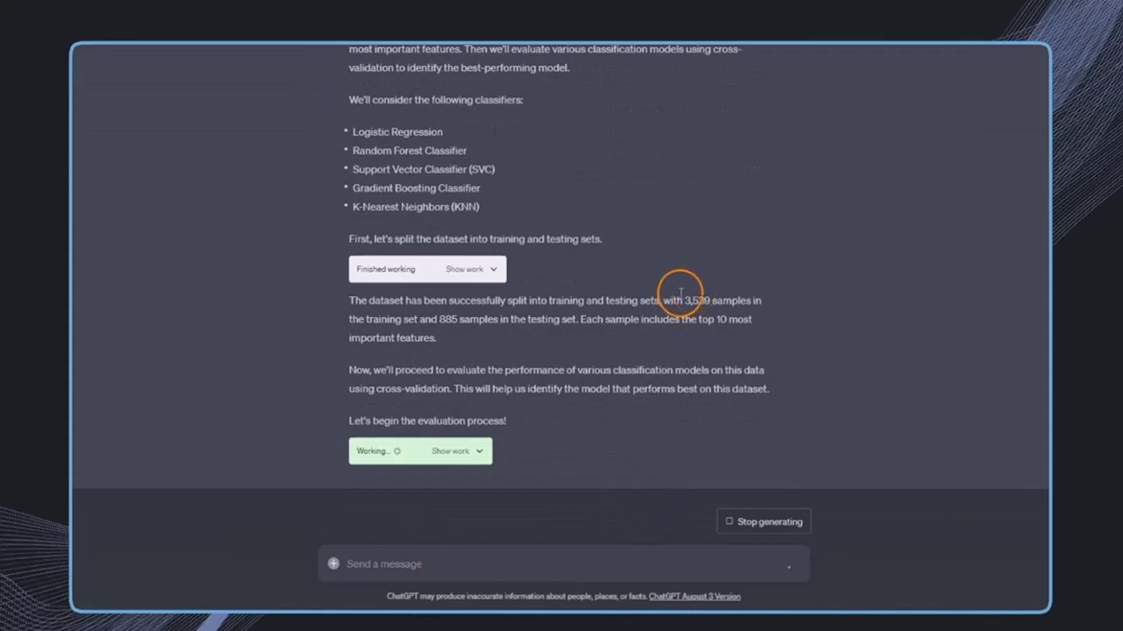
pyautogui.moveTo(684, 300); pyautogui.dragTo(713, 298)
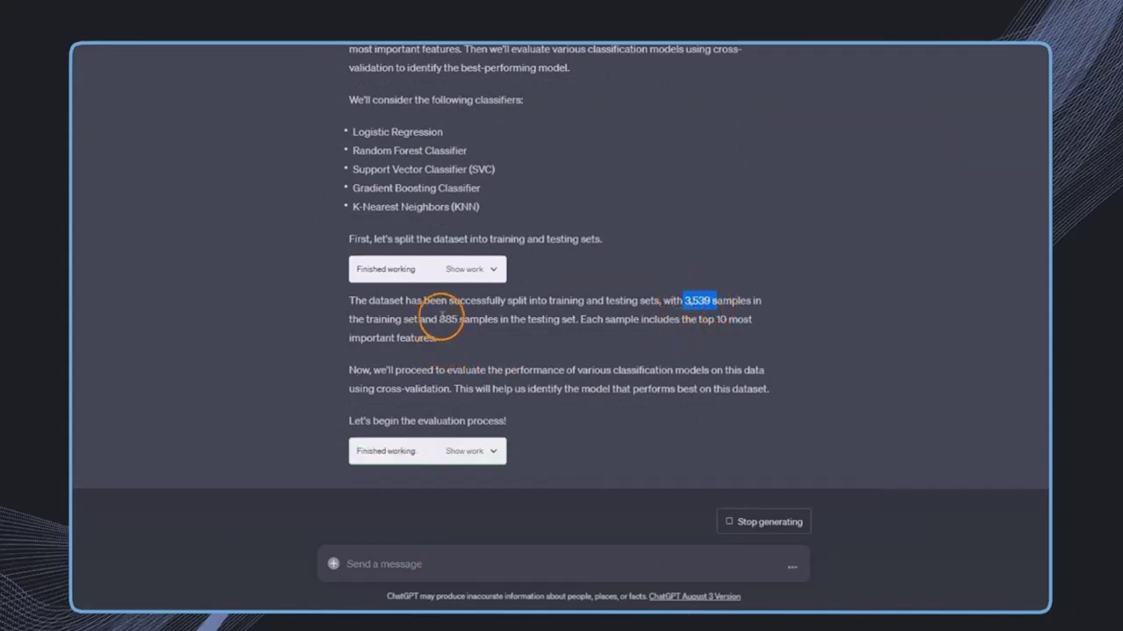
pyautogui.moveTo(439, 319); pyautogui.dragTo(458, 321)
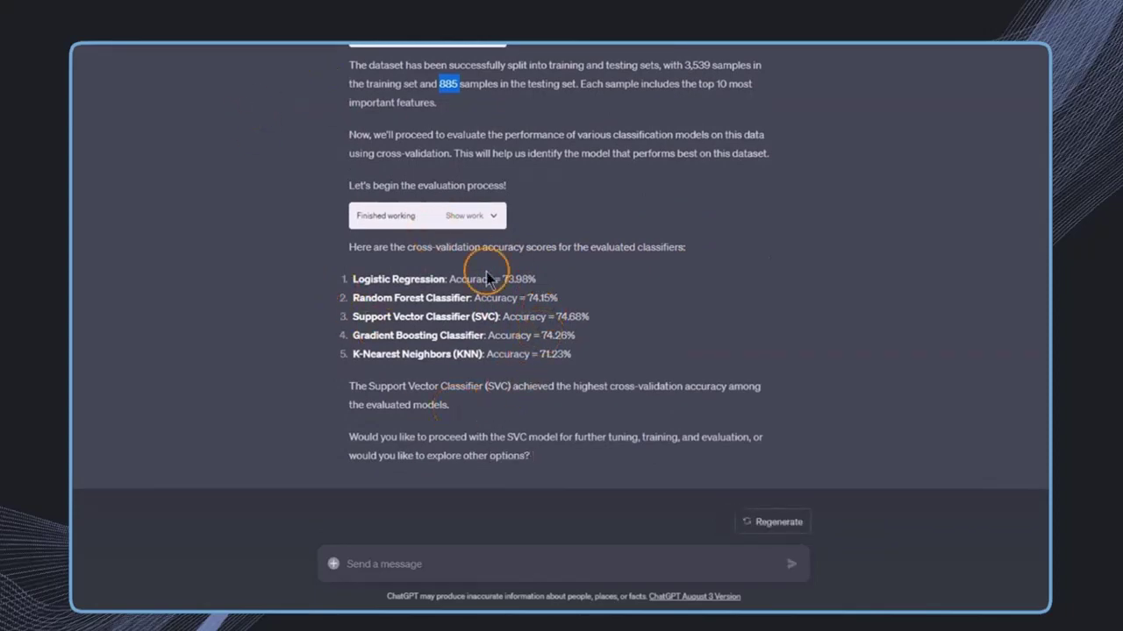
# Step: Review the cross-validation accuracies, with SVC best at 74.68%, and the offer of further tuning
pyautogui.moveTo(351, 279); pyautogui.dragTo(444, 274)
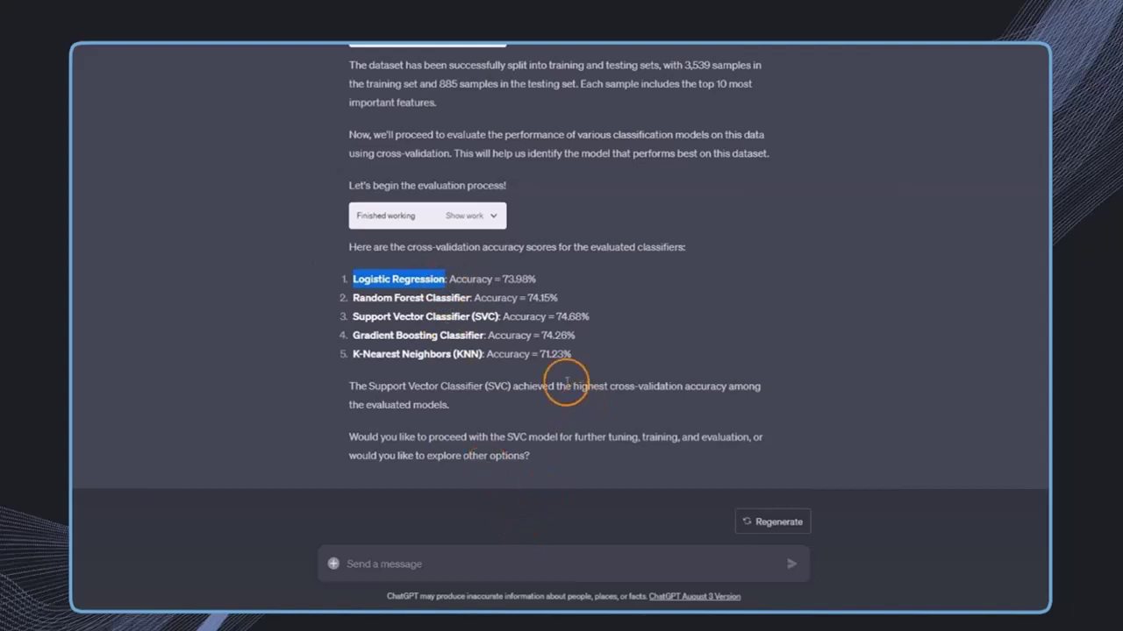
pyautogui.moveTo(290, 395); pyautogui.dragTo(619, 388)
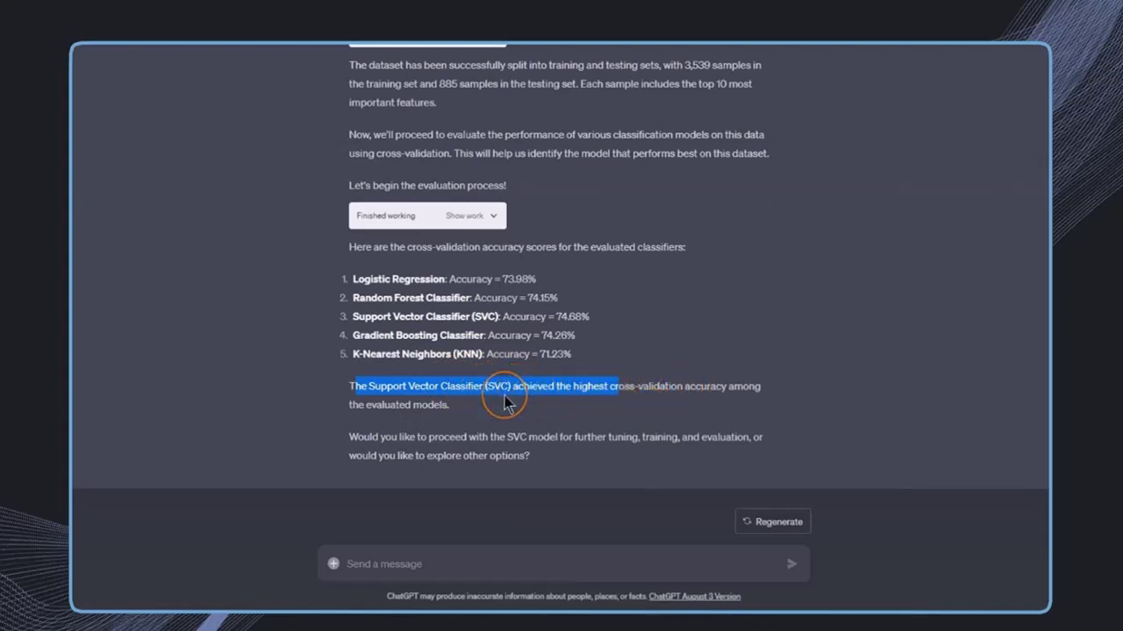
pyautogui.moveTo(556, 317); pyautogui.dragTo(590, 319)
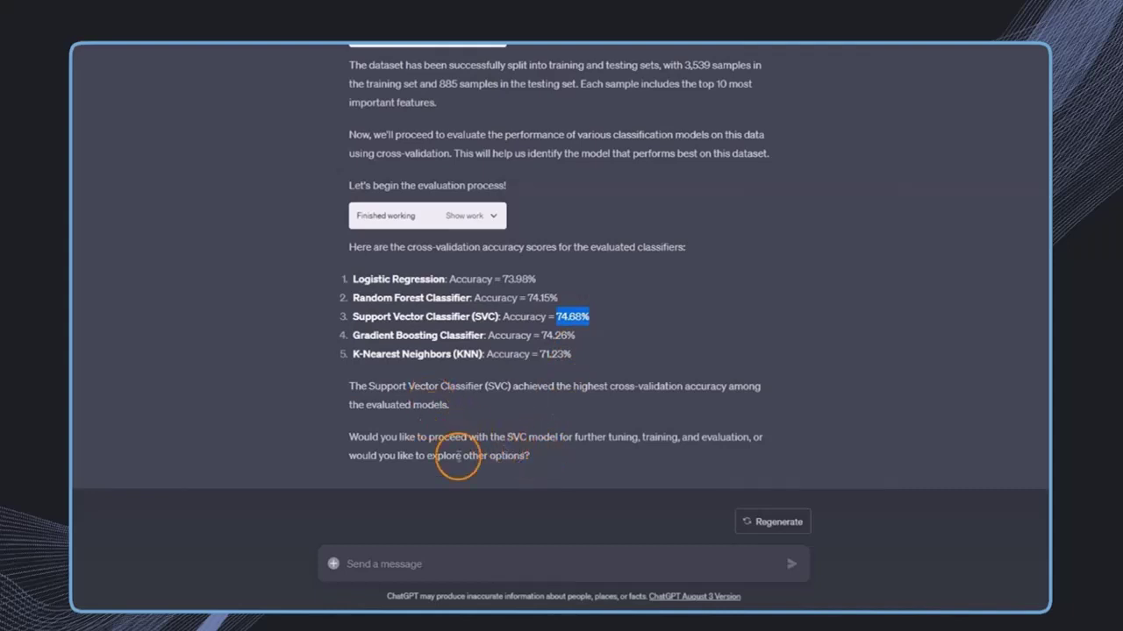
pyautogui.moveTo(570, 439); pyautogui.dragTo(732, 428)
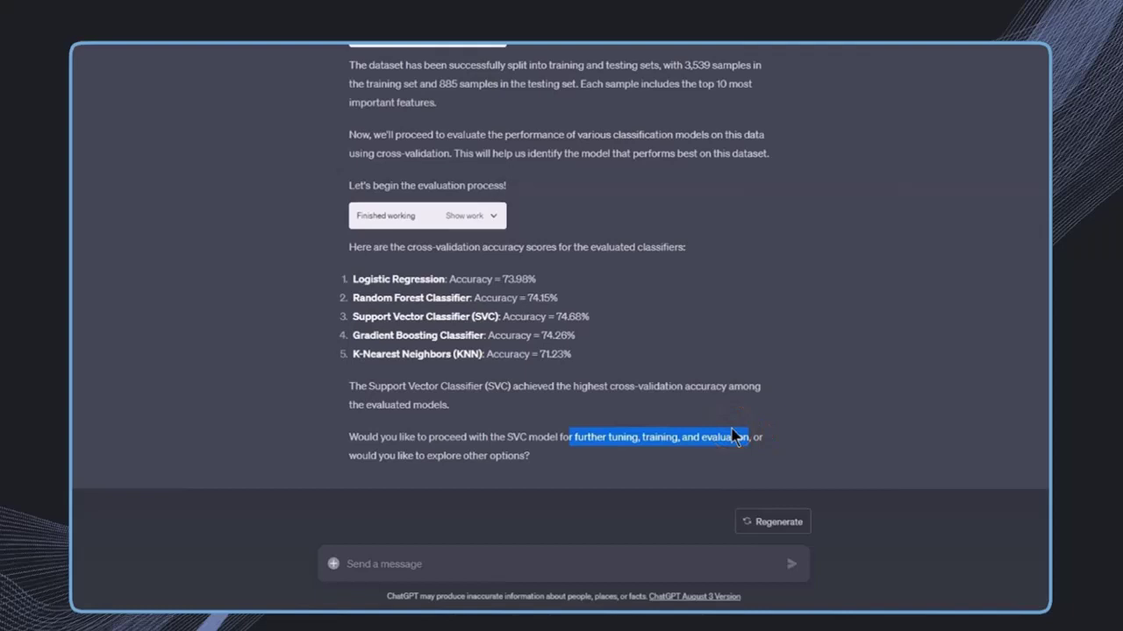
pyautogui.click(569, 576)
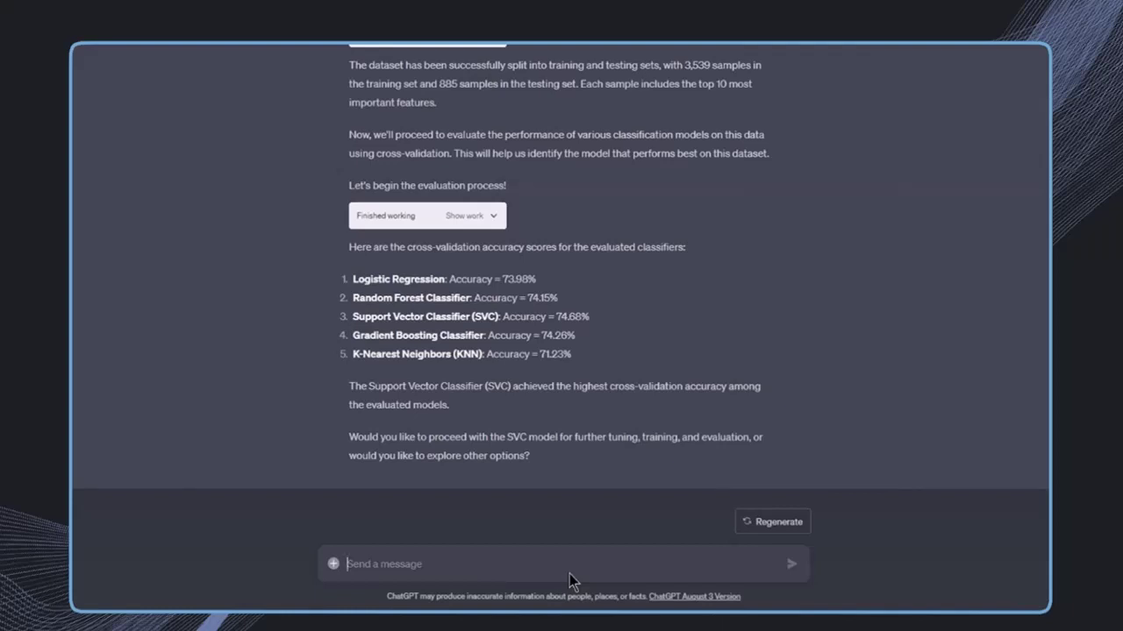
# Step: Send 'Please use the SVC model, train it with all data and give me the code, so I can deploy it.'
pyautogui.write('Please use the SC')
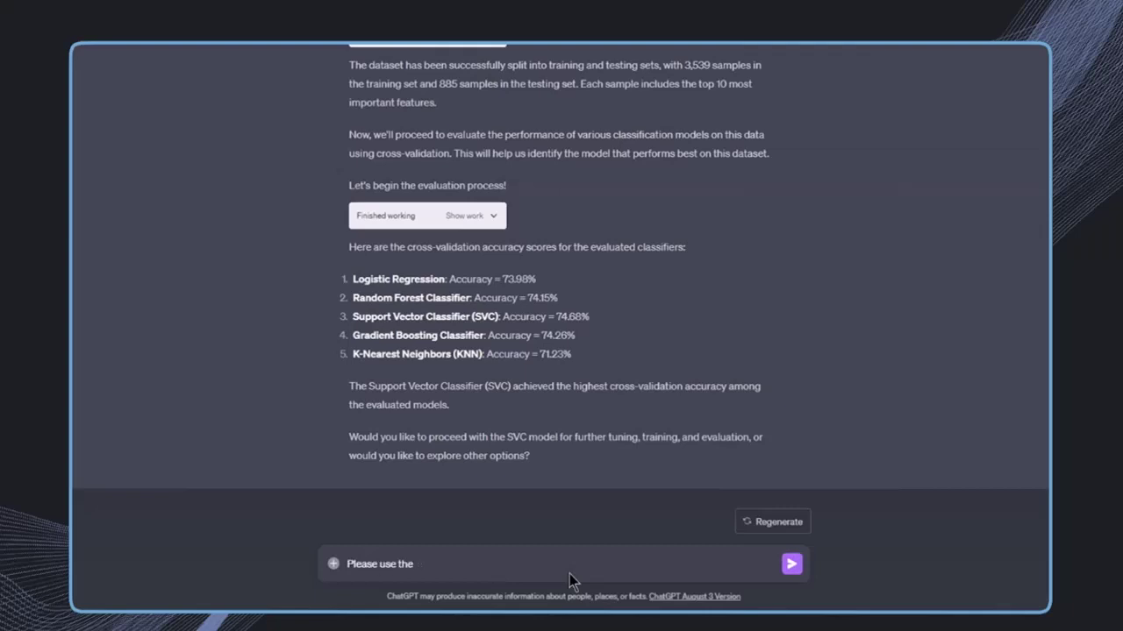
pyautogui.press('BackSpace')
pyautogui.write('VC model and')
pyautogui.press('BackSpace')
pyautogui.press('BackSpace')
pyautogui.press('BackSpace')
pyautogui.press('BackSpace')
pyautogui.write(', train it with all data and give me the code, so ')
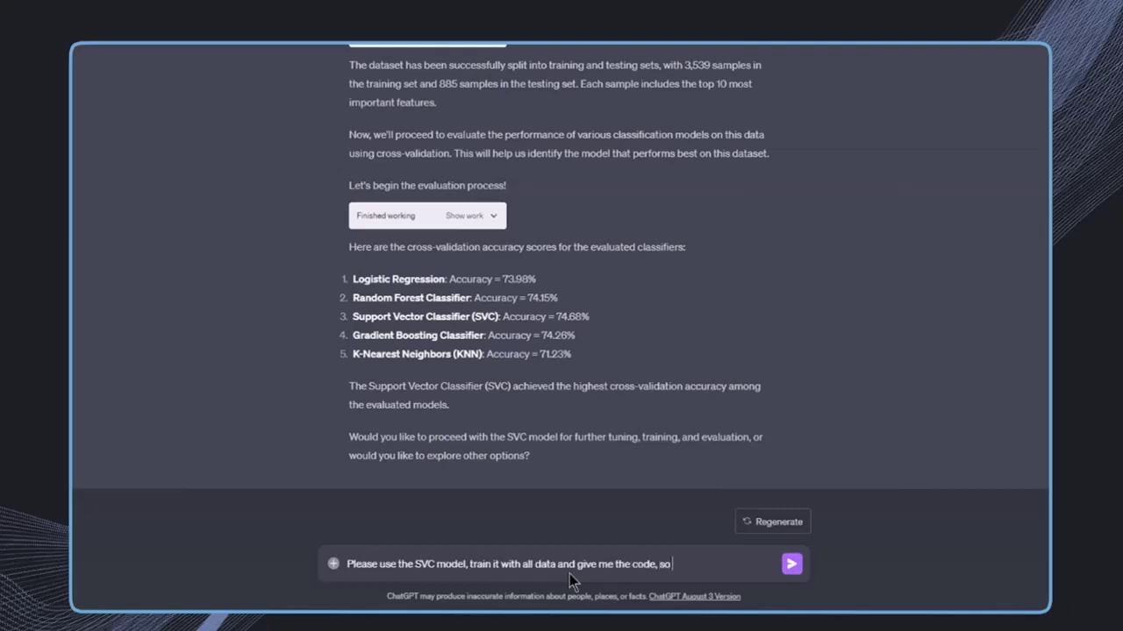
pyautogui.write('I can deploy it.')
pyautogui.press('Return')
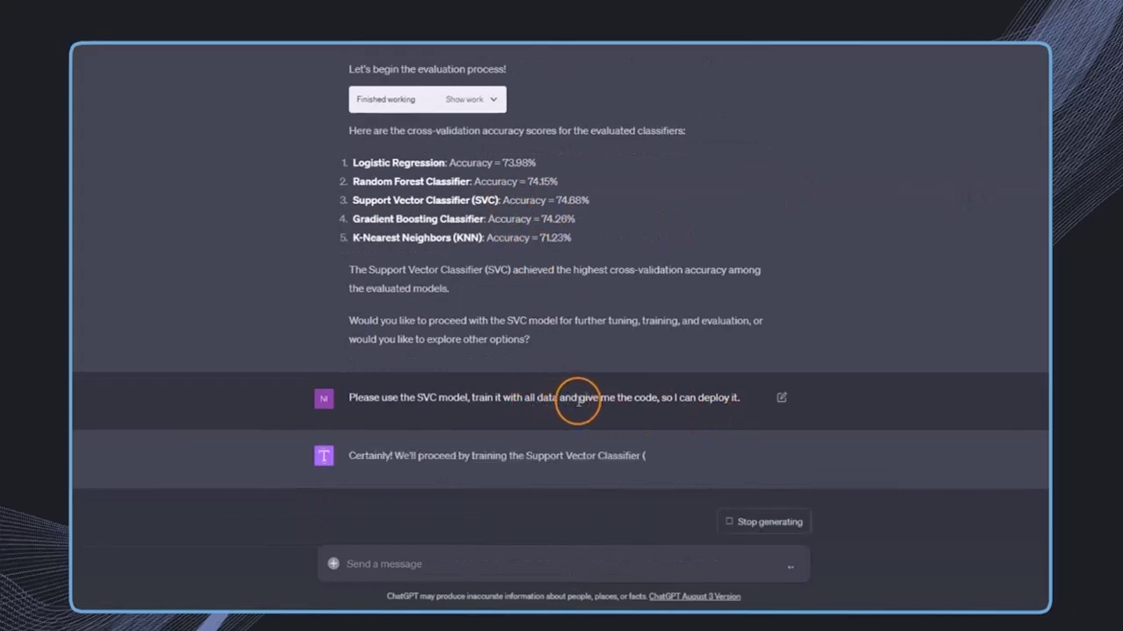
# Step: Show and then hide the cross-validation code while the SVC deployment code streams in
pyautogui.moveTo(578, 400); pyautogui.dragTo(728, 407)
pyautogui.scroll(3, 571, 371)
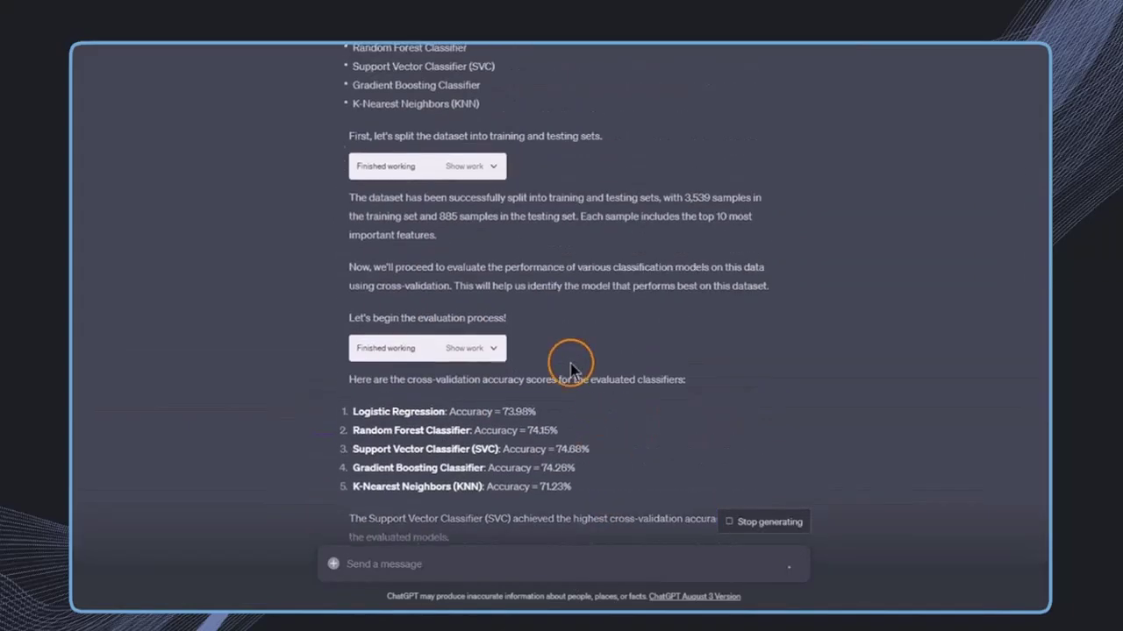
pyautogui.click(478, 349)
pyautogui.scroll(-3, 491, 369)
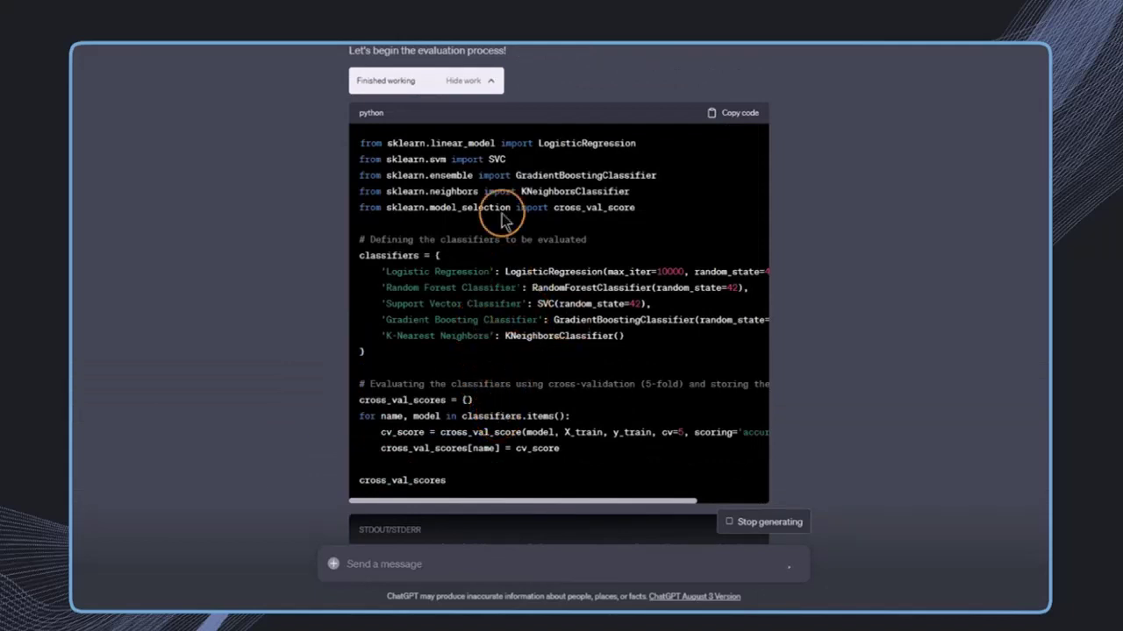
pyautogui.click(489, 81)
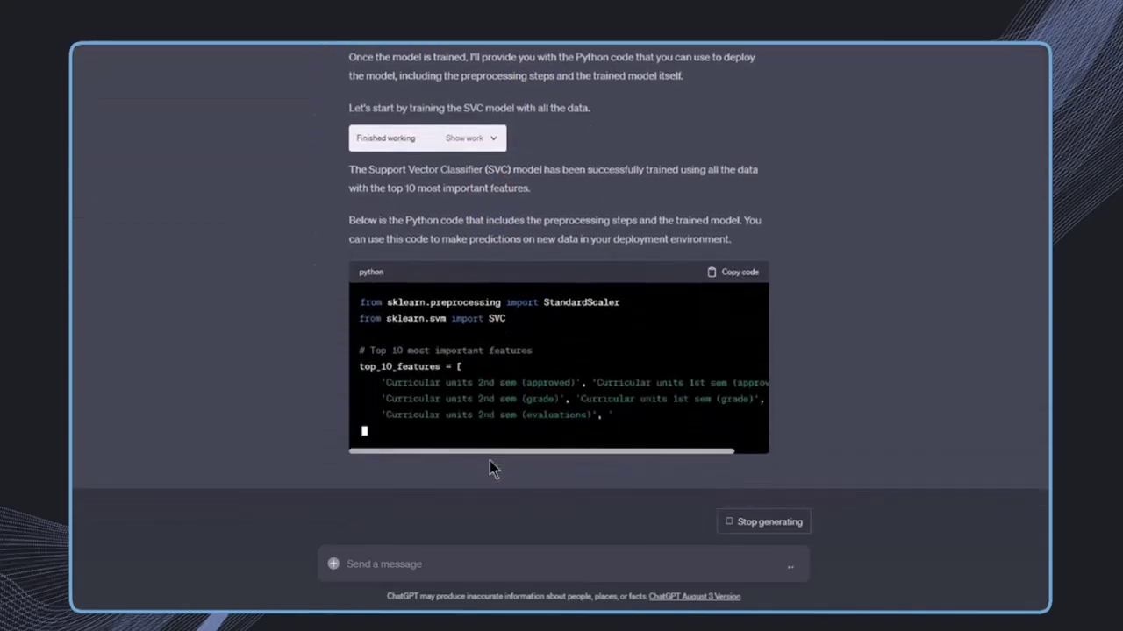
# Step: Scroll through the finished SVC deployment code with its top-10 feature list and scaling function
pyautogui.click(499, 351)
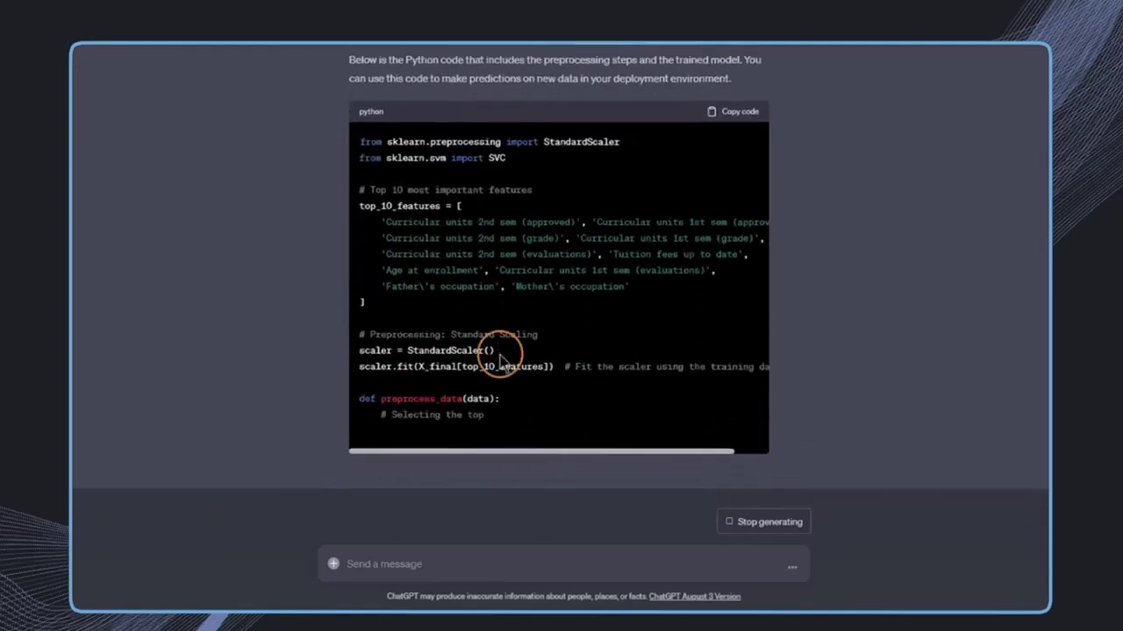
pyautogui.scroll(2, 361, 93)
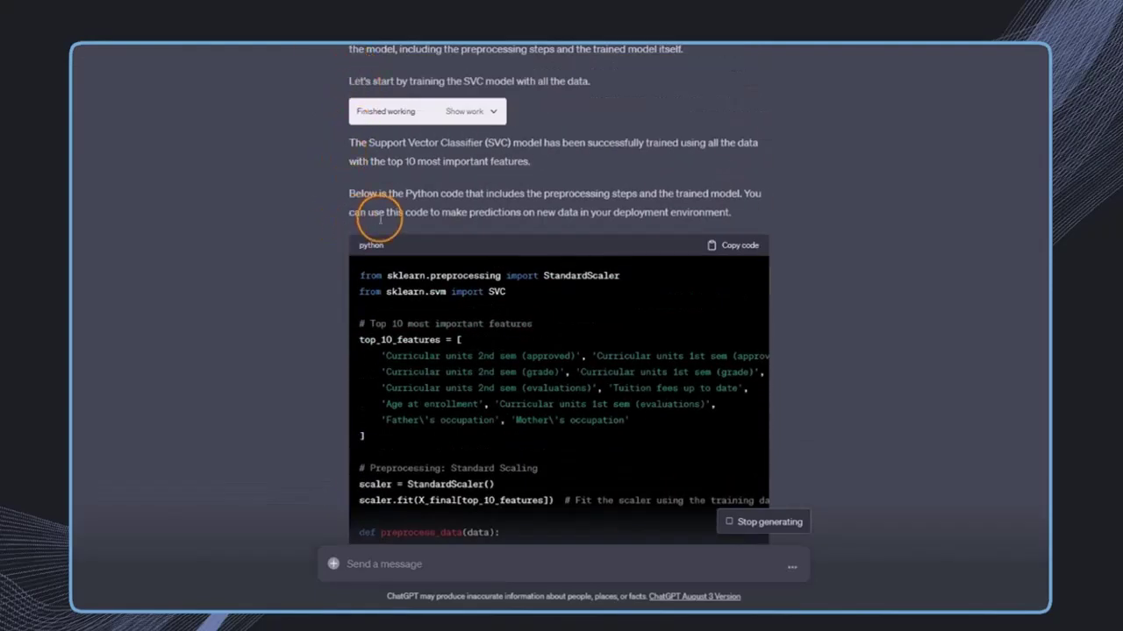
pyautogui.scroll(-2, 364, 237)
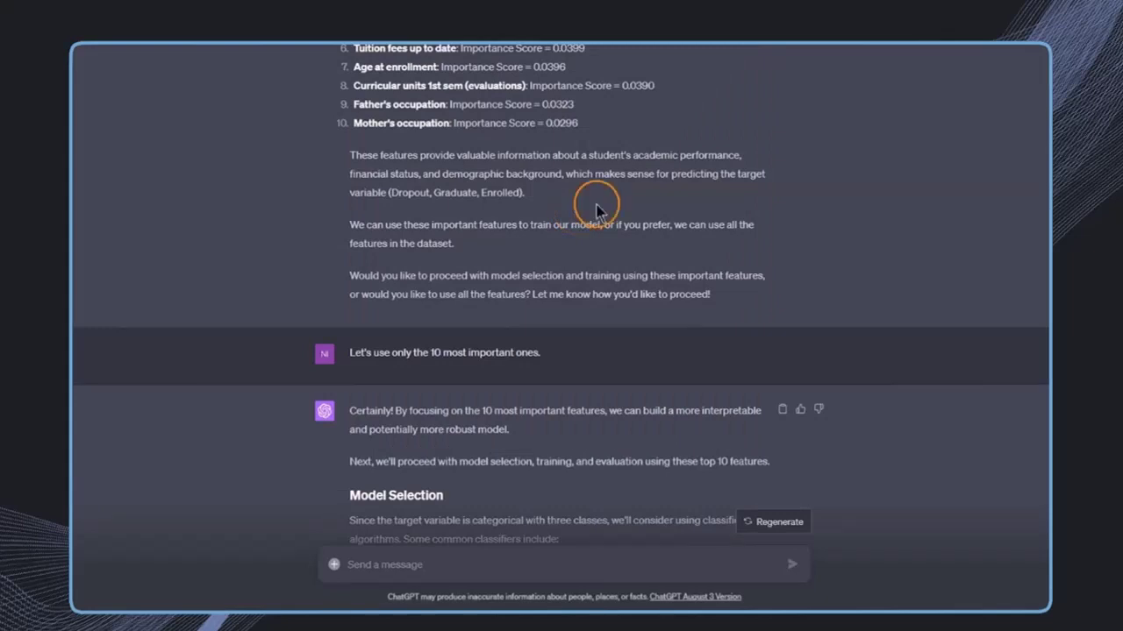
# Step: Scroll up to the 'I want to create a machine learning model' message
pyautogui.scroll(20, 684, 193)
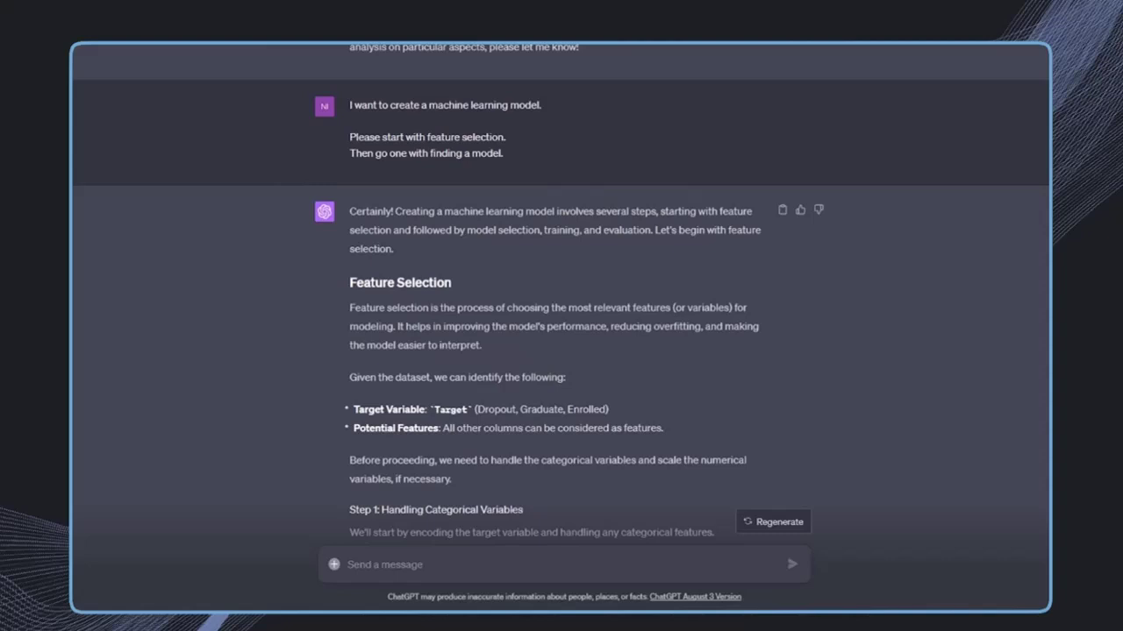
# Step: Paste the dark-theme visualization prompt and highlight its custom-instruction, visualization and palette phrases
pyautogui.click(358, 568)
pyautogui.hotkey('ctrl', 'v')
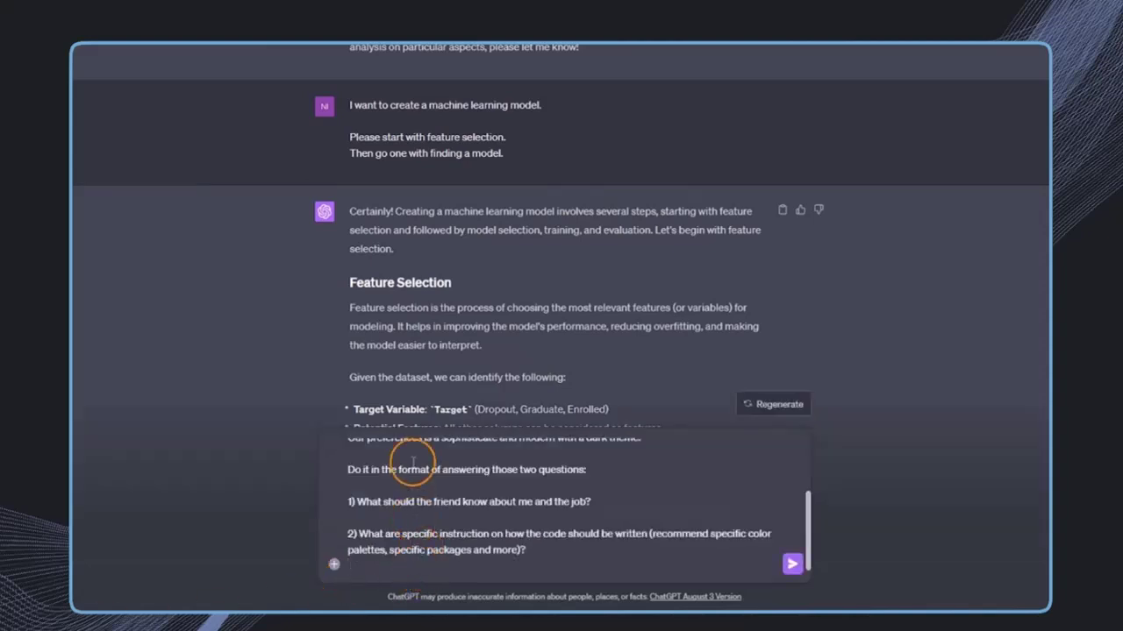
pyautogui.scroll(3, 404, 474)
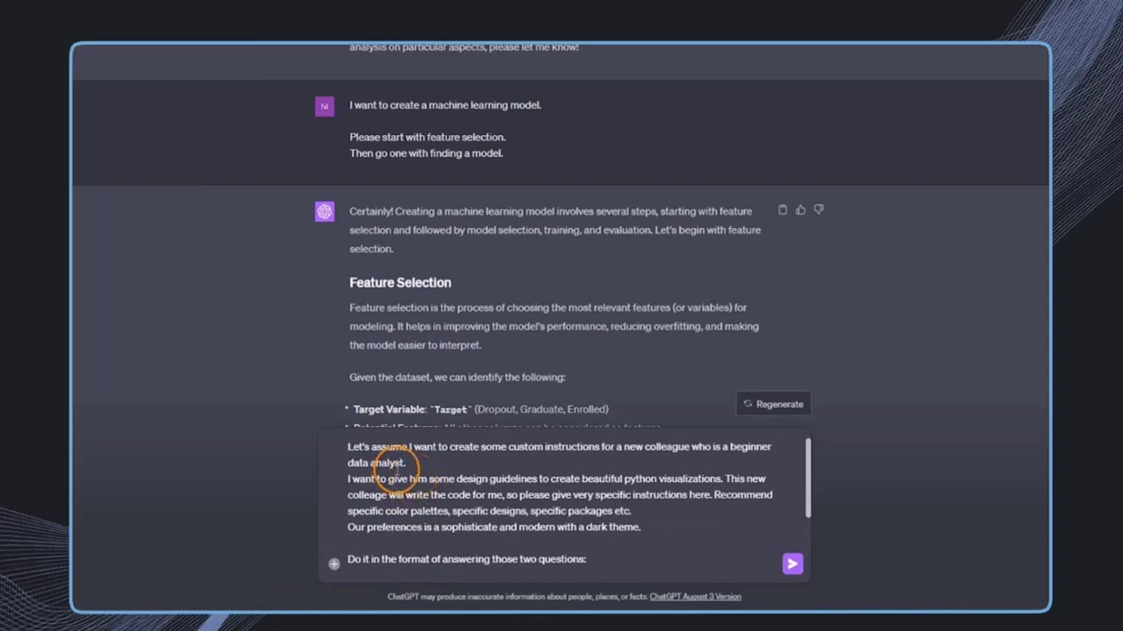
pyautogui.moveTo(479, 448); pyautogui.dragTo(600, 448)
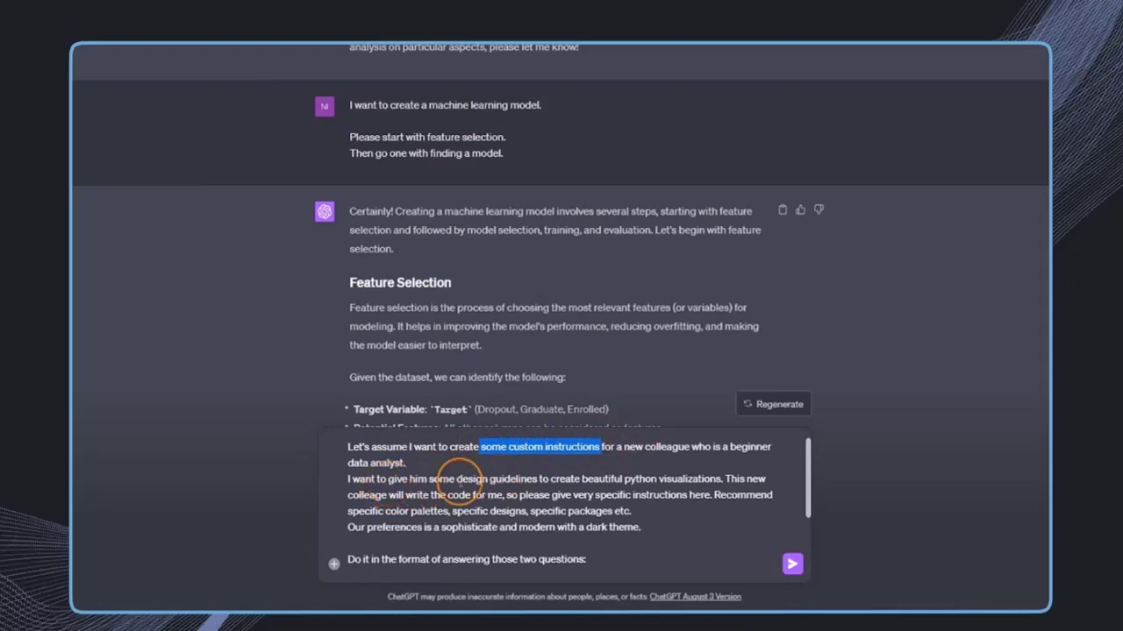
pyautogui.moveTo(457, 479); pyautogui.dragTo(718, 479)
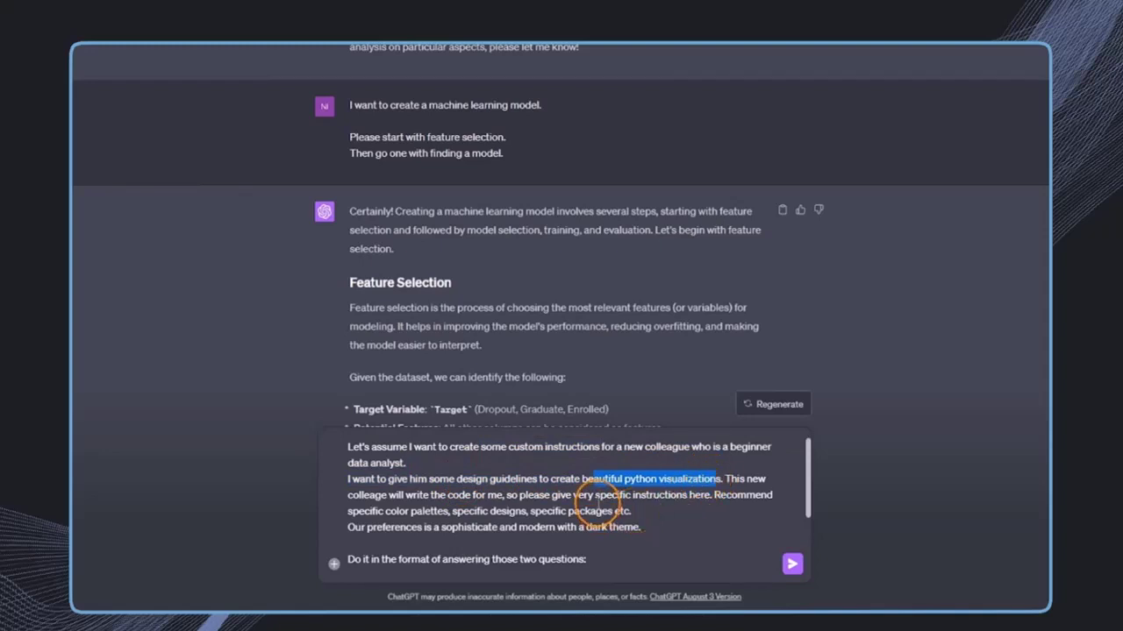
pyautogui.moveTo(594, 495); pyautogui.dragTo(709, 516)
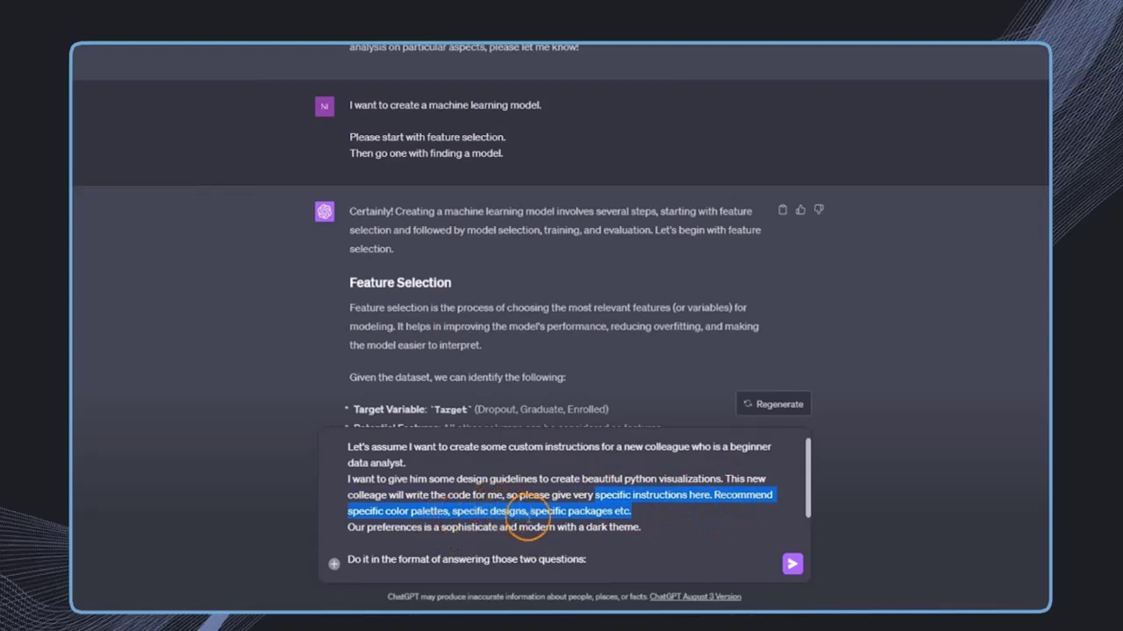
# Step: Highlight the two-question format line and the two numbered questions in the draft
pyautogui.click(644, 527)
pyautogui.scroll(-2, 667, 518)
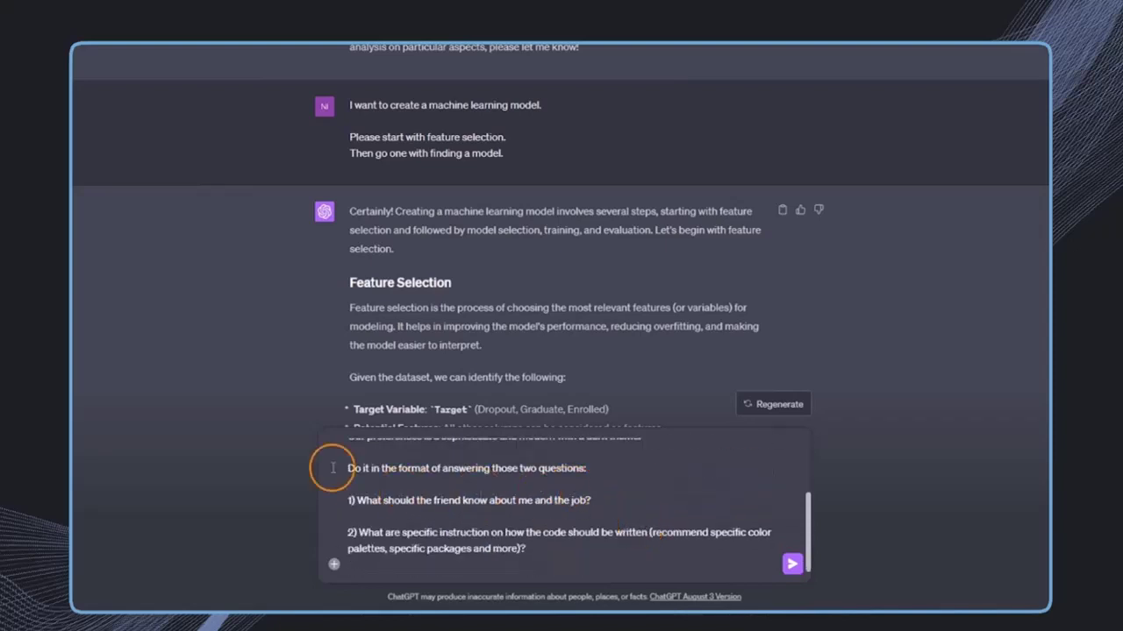
pyautogui.moveTo(325, 472); pyautogui.dragTo(596, 482)
pyautogui.click(348, 500)
pyautogui.moveTo(348, 500); pyautogui.dragTo(570, 544)
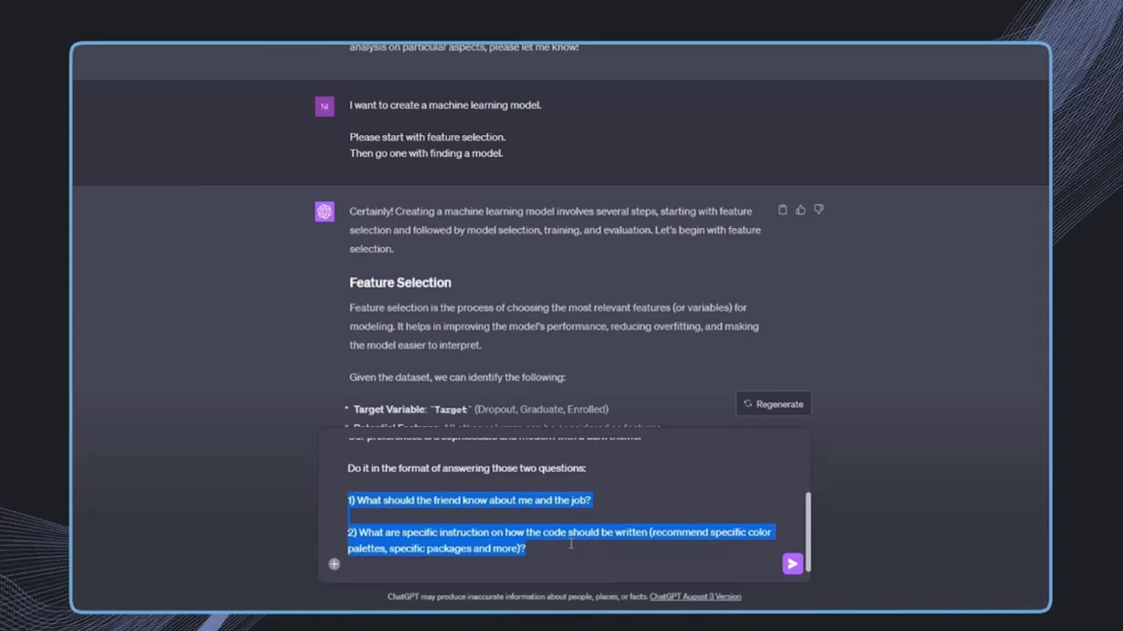
# Step: Send the prompt and receive packages, viridis/plasma palettes, design rules and a dark_background example
pyautogui.press('Return')
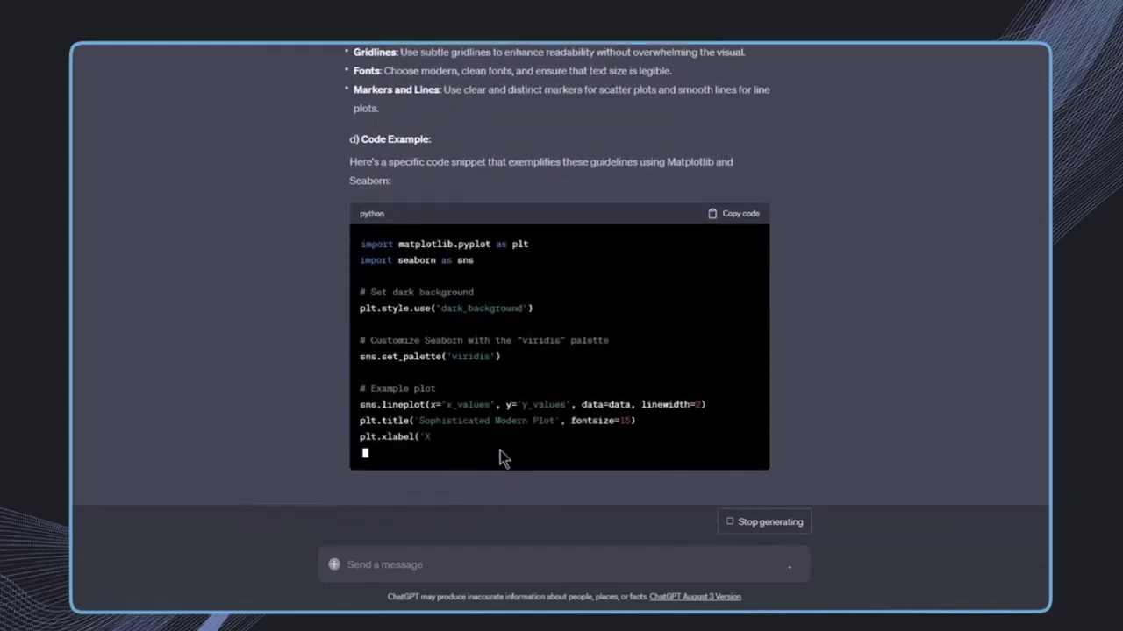
pyautogui.click(533, 560)
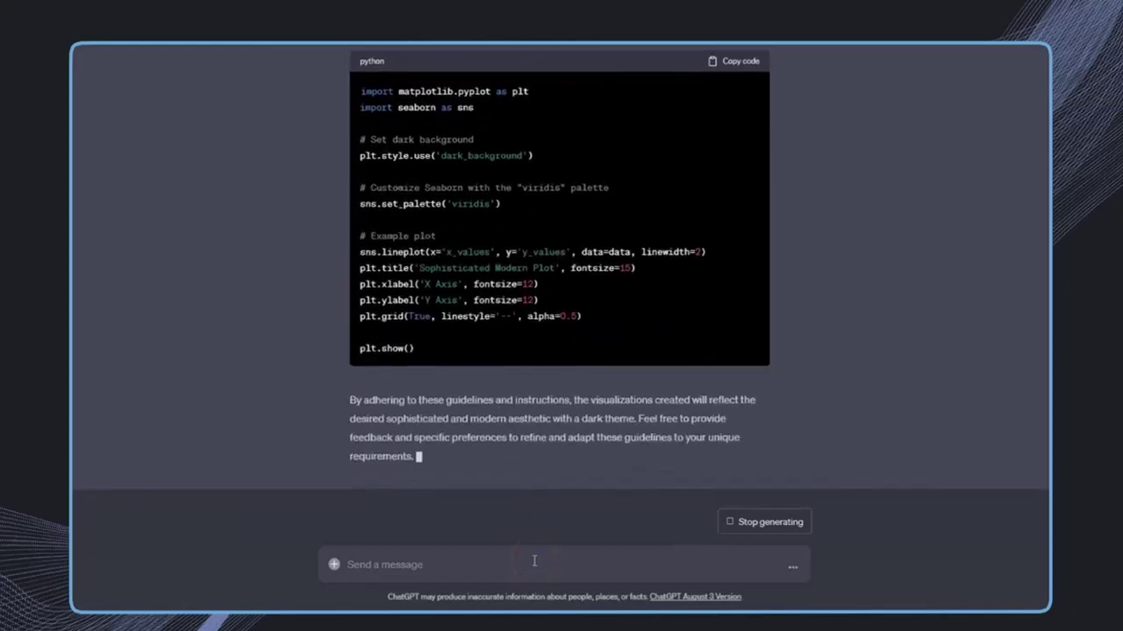
# Step: Ask ChatGPT to apply the suggested design guidelines and perform exploratory data analysis
pyautogui.write('Please apply these suggested design guidelines and perform exploratory data analysis on the uploaded dataset.')
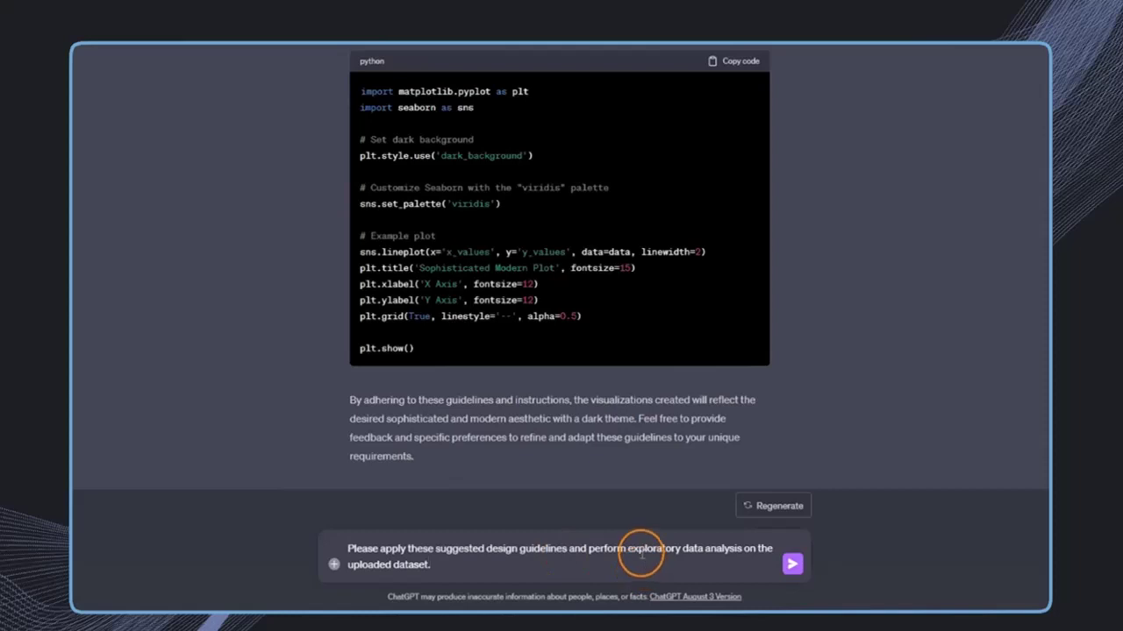
pyautogui.click(792, 566)
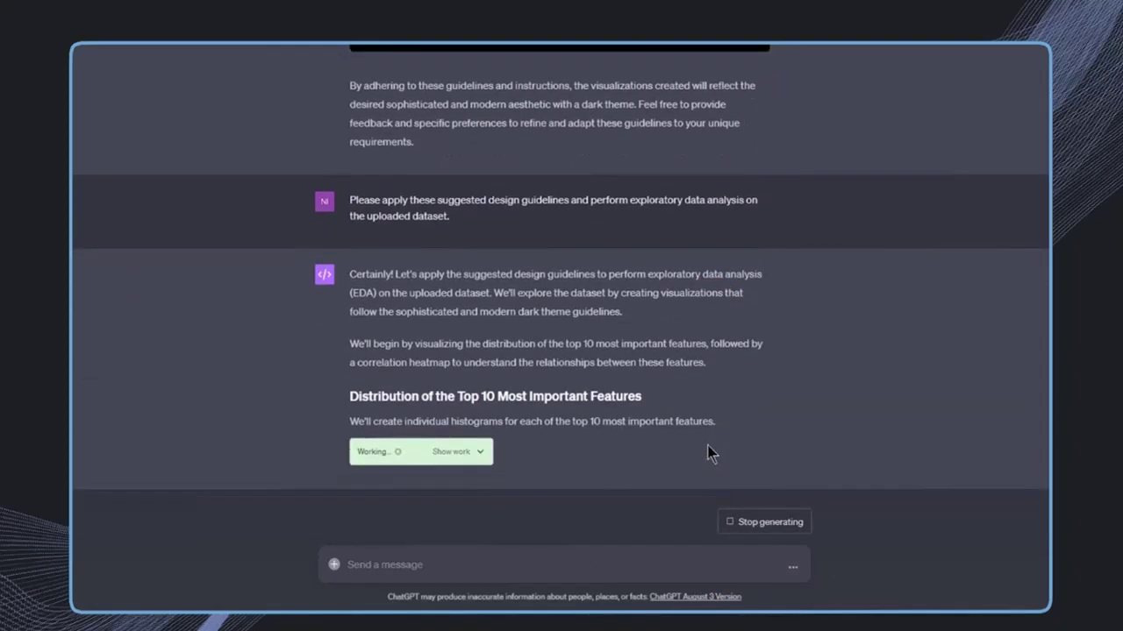
# Step: Scroll back to the guideline prompt and highlight its sophisticated dark theme preference
pyautogui.scroll(20, 707, 446)
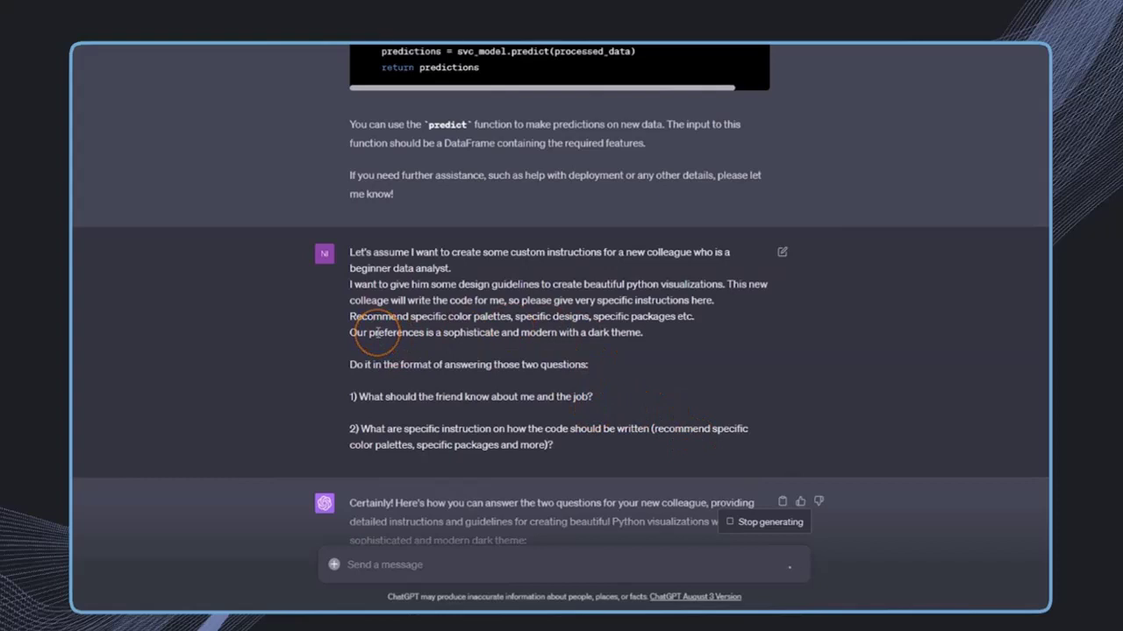
pyautogui.moveTo(373, 335); pyautogui.dragTo(659, 351)
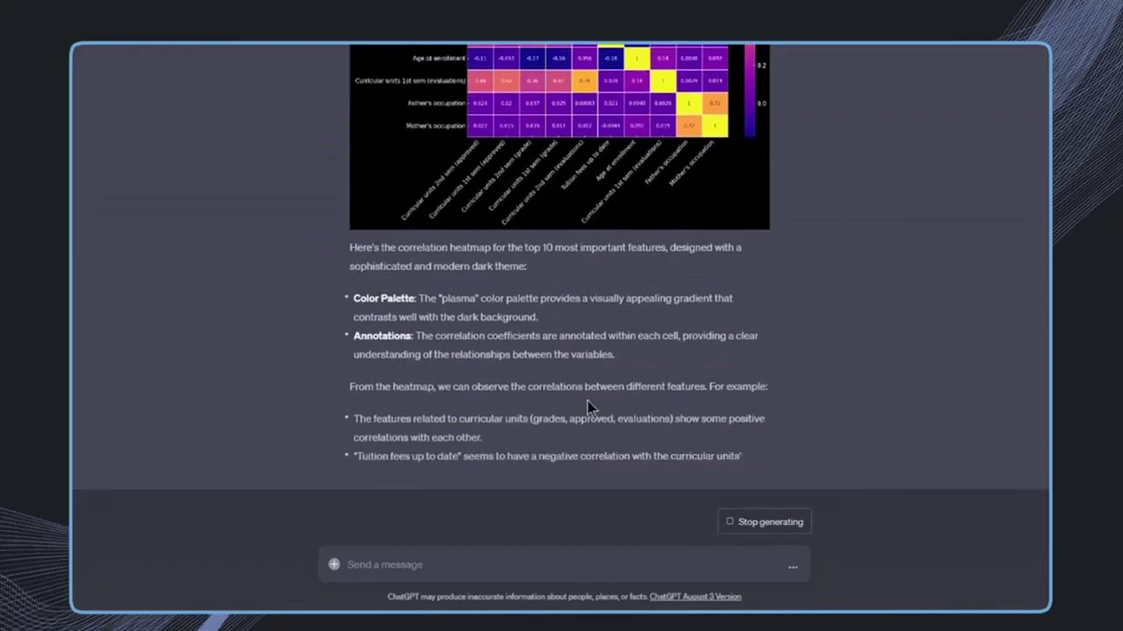
# Step: Send the follow-up 'Please go on with a few more suggestions' to ChatGPT
pyautogui.write('Please go on with a few more suggestions')
pyautogui.press('Return')
pyautogui.scroll(5, 769, 453)
pyautogui.scroll(6, 742, 311)
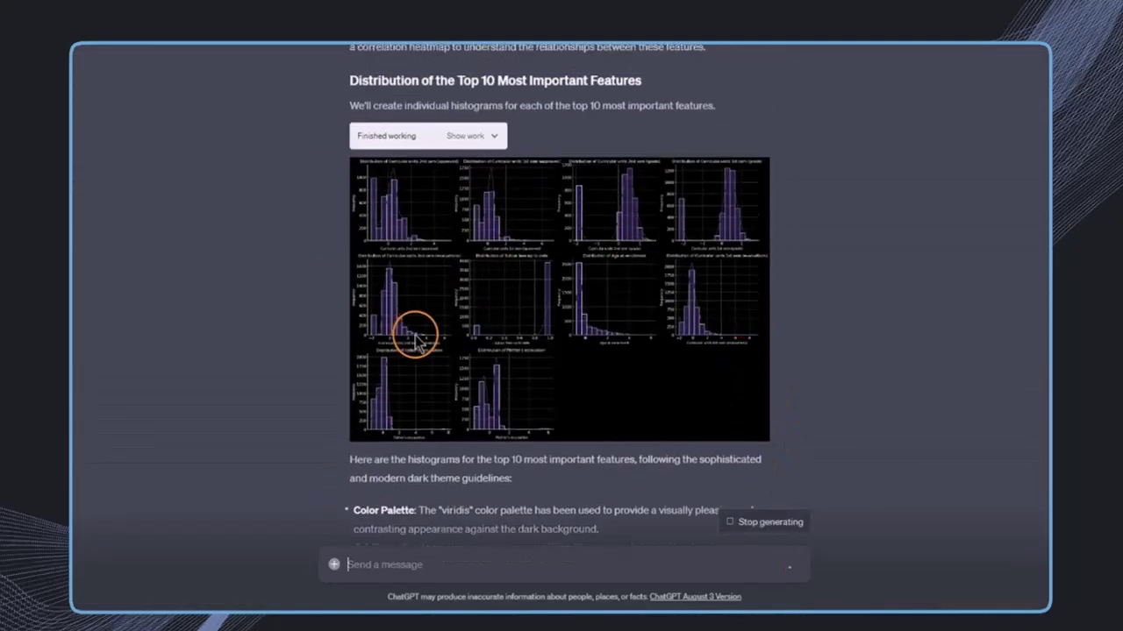
pyautogui.scroll(-4, 440, 344)
pyautogui.scroll(-5, 440, 344)
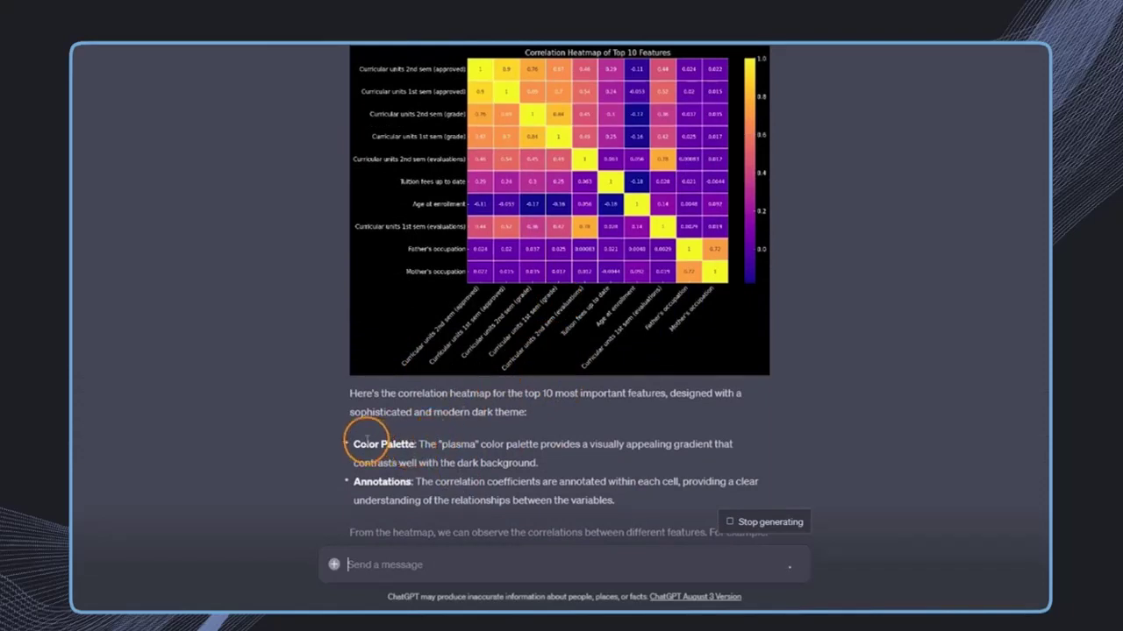
# Step: Highlight the heatmap colour palette explanation and review the generated box, scatter and bar plots
pyautogui.moveTo(355, 444); pyautogui.dragTo(433, 441)
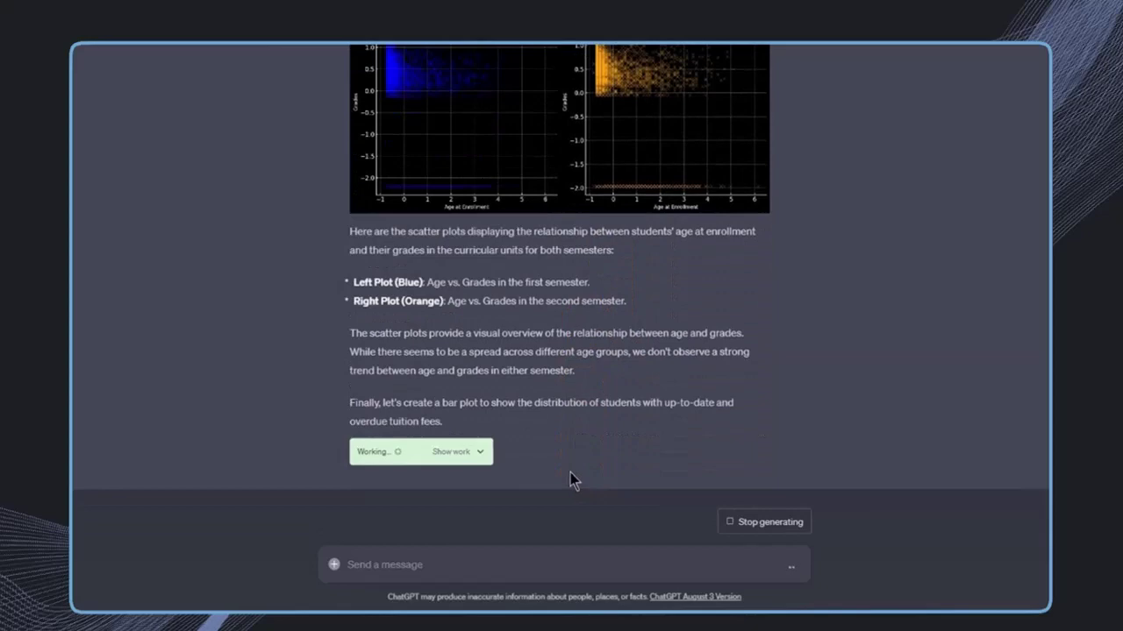
pyautogui.click(816, 431)
pyautogui.scroll(2, 481, 190)
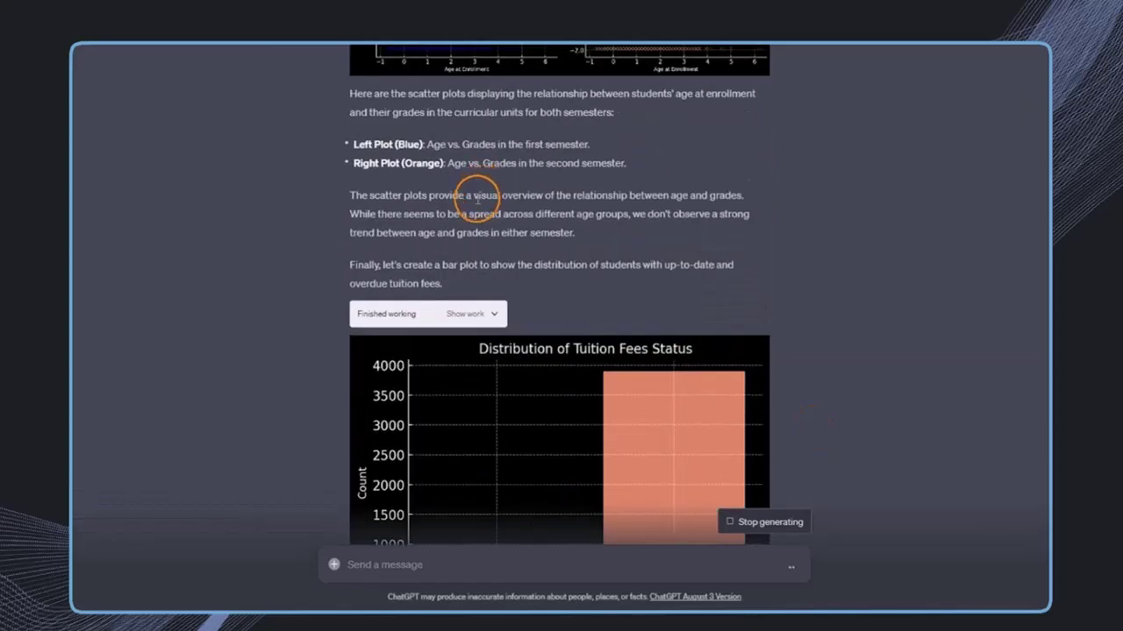
pyautogui.scroll(8, 548, 272)
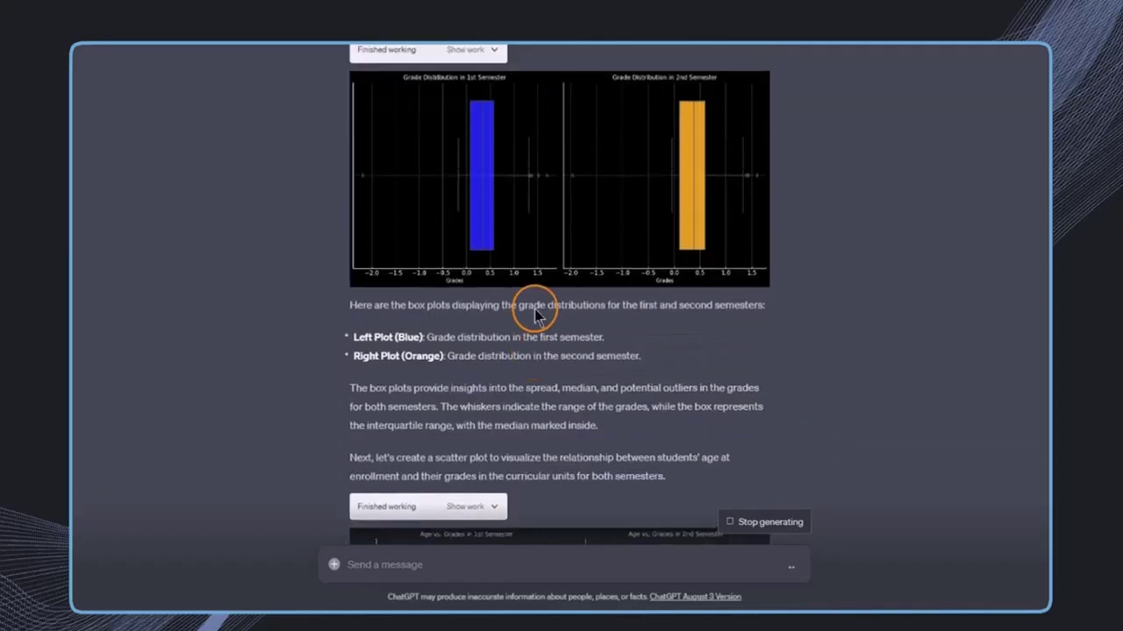
pyautogui.scroll(20, 545, 307)
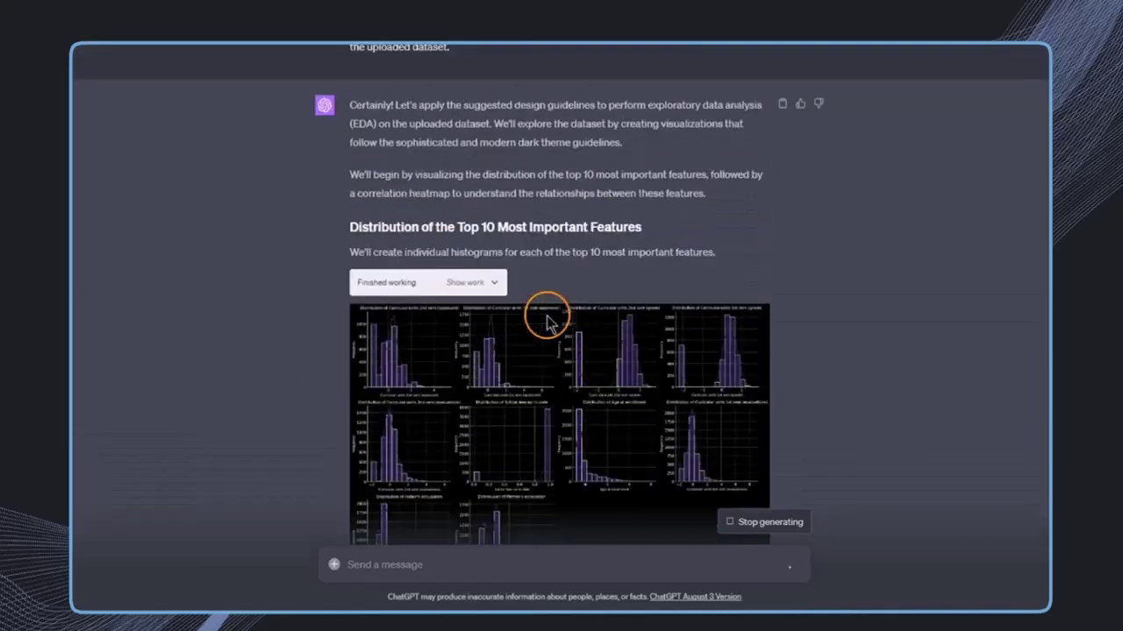
pyautogui.scroll(10, 546, 320)
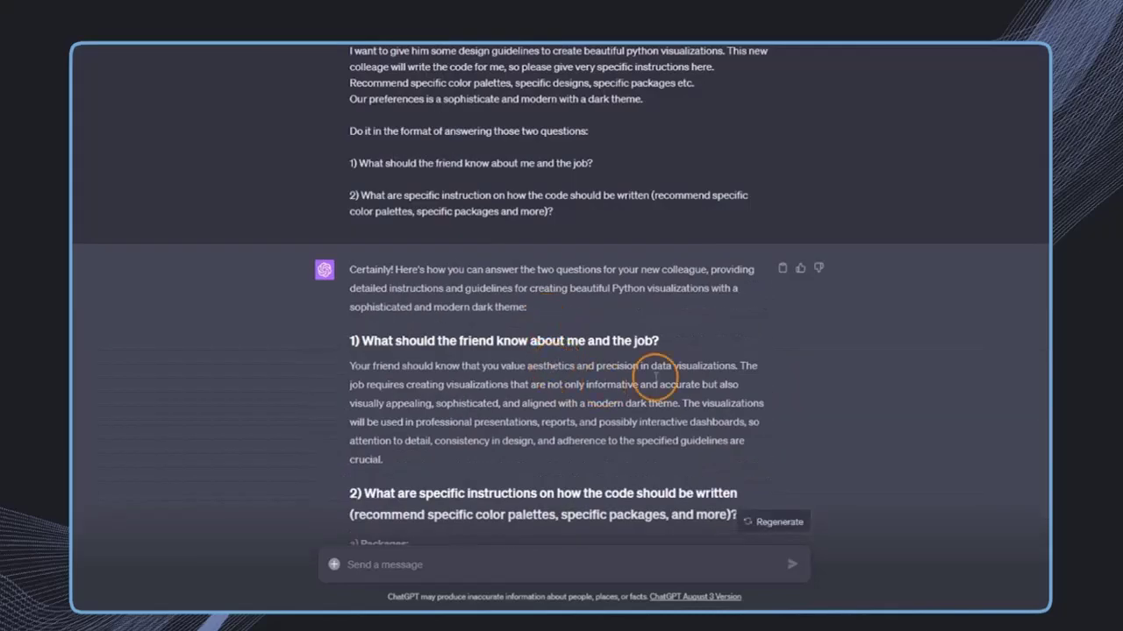
pyautogui.scroll(-2, 711, 351)
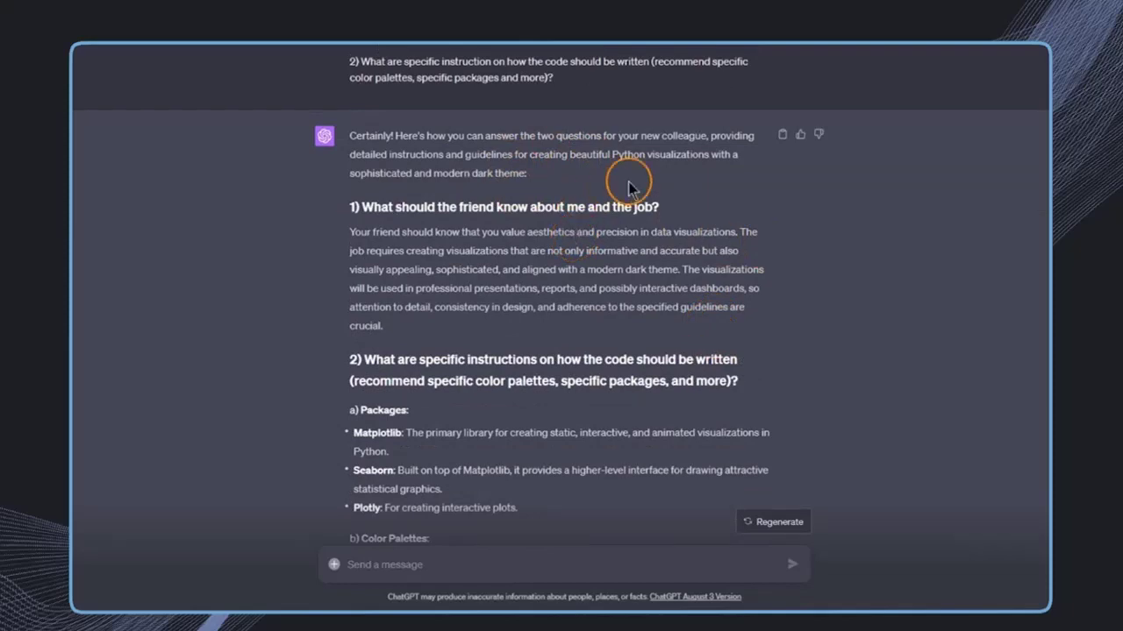
pyautogui.scroll(3, 628, 187)
pyautogui.click(782, 158)
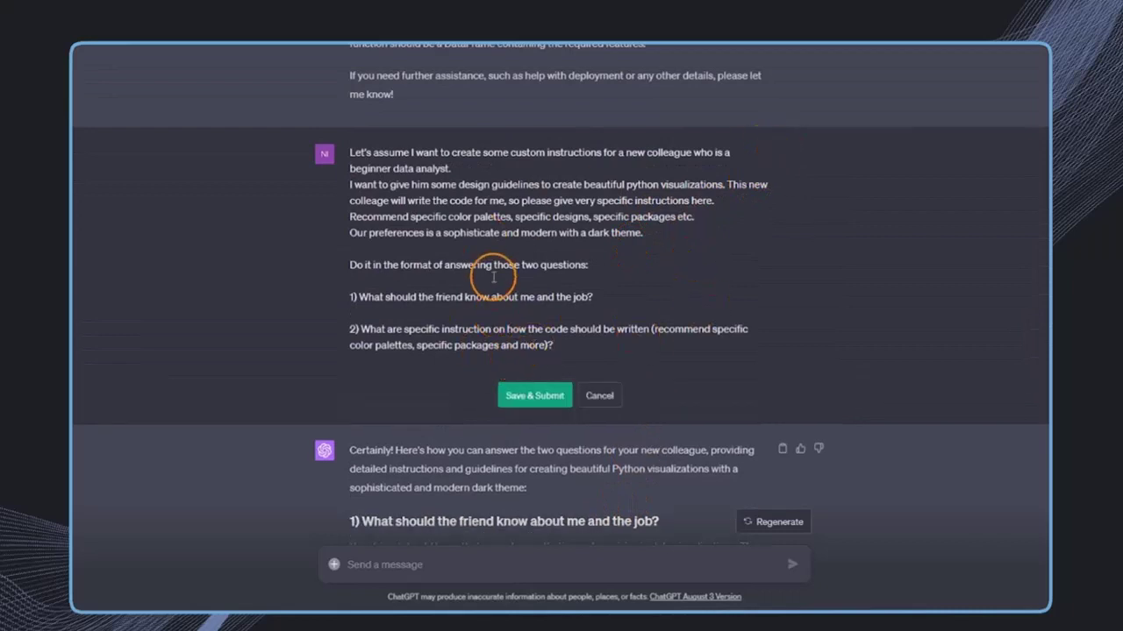
pyautogui.click(605, 396)
pyautogui.scroll(-4, 684, 324)
pyautogui.click(611, 349)
pyautogui.scroll(-3, 612, 349)
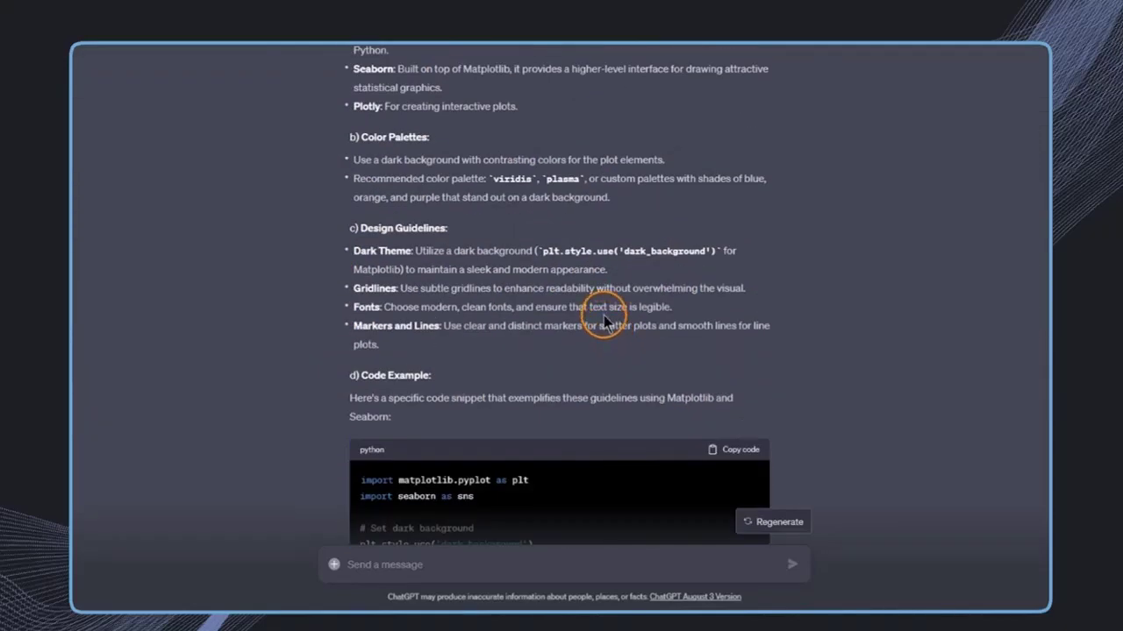